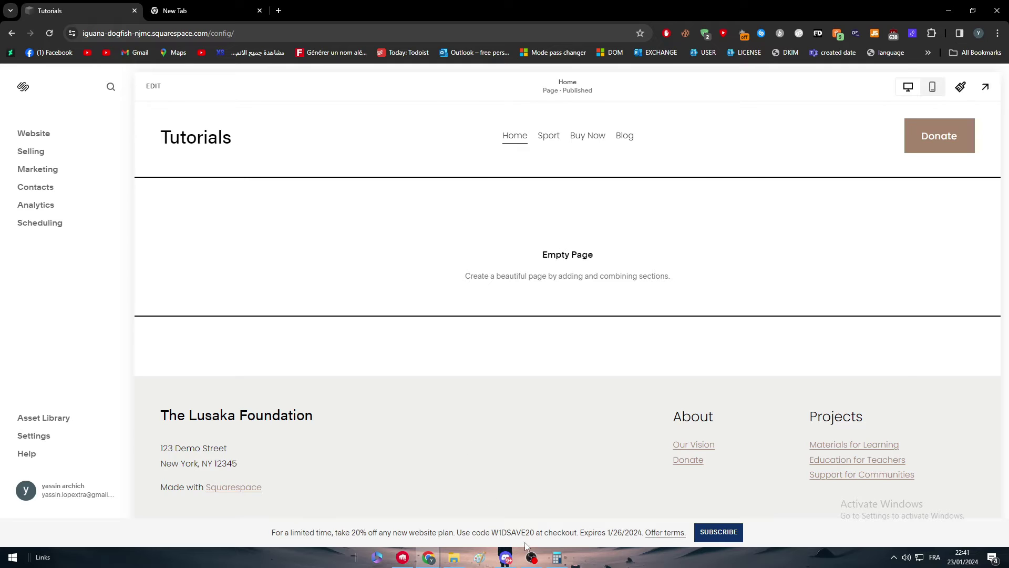
Minimize the League of Legends client and close the extra empty browser tab
click(531, 557)
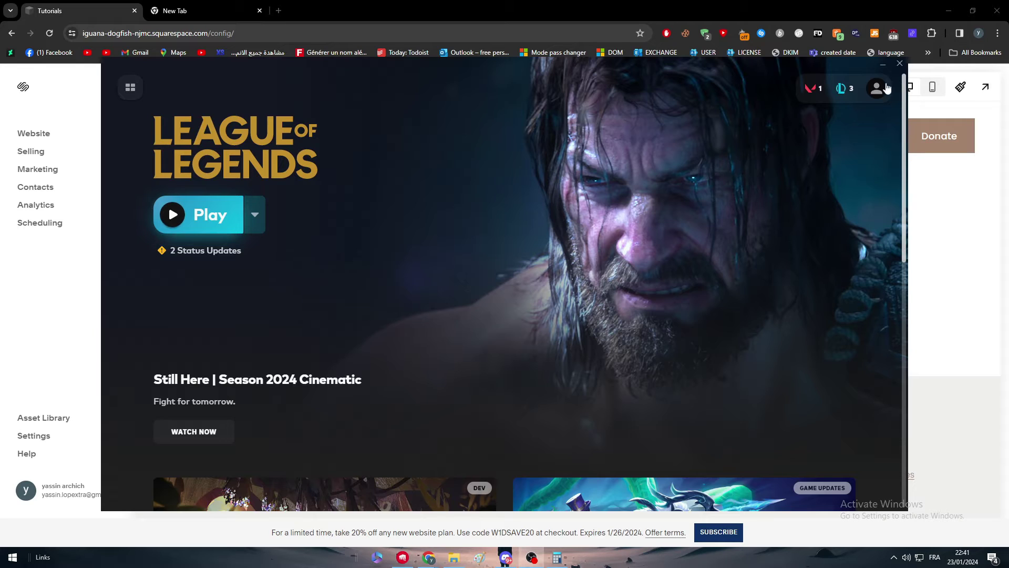
click(879, 64)
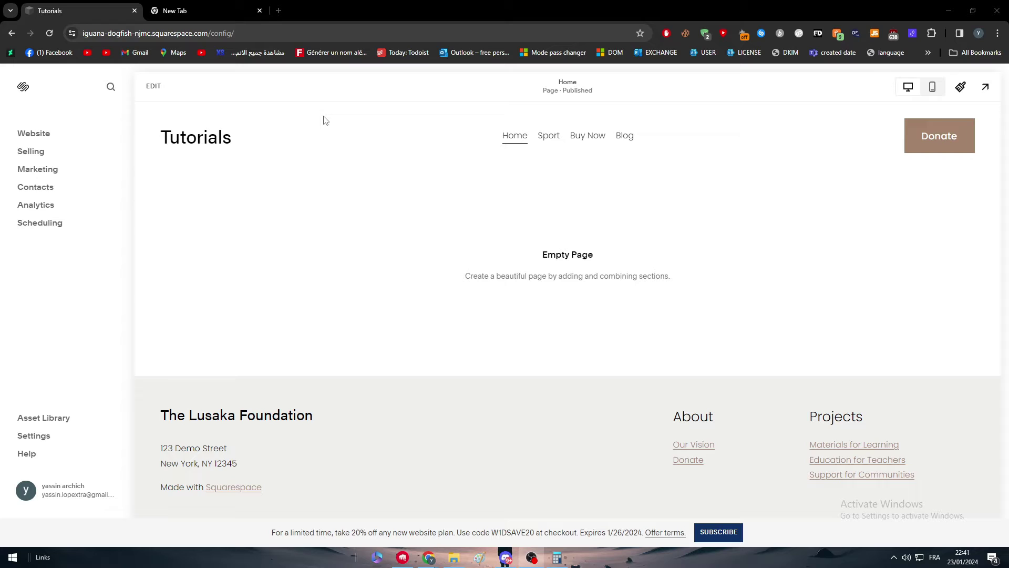
click(260, 10)
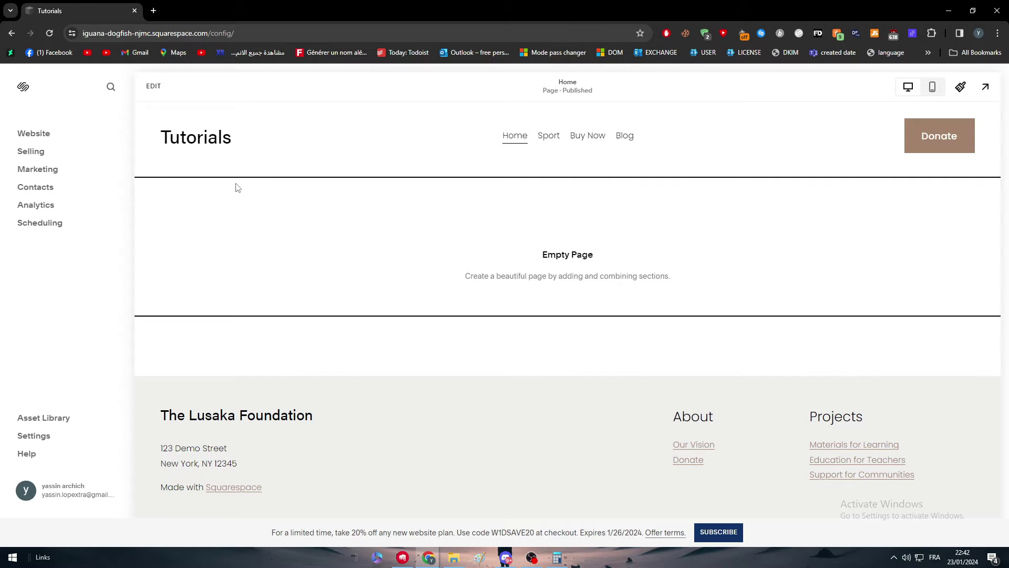
Add a blank page named 'Test' to Main Navigation through the site header's page list
click(154, 86)
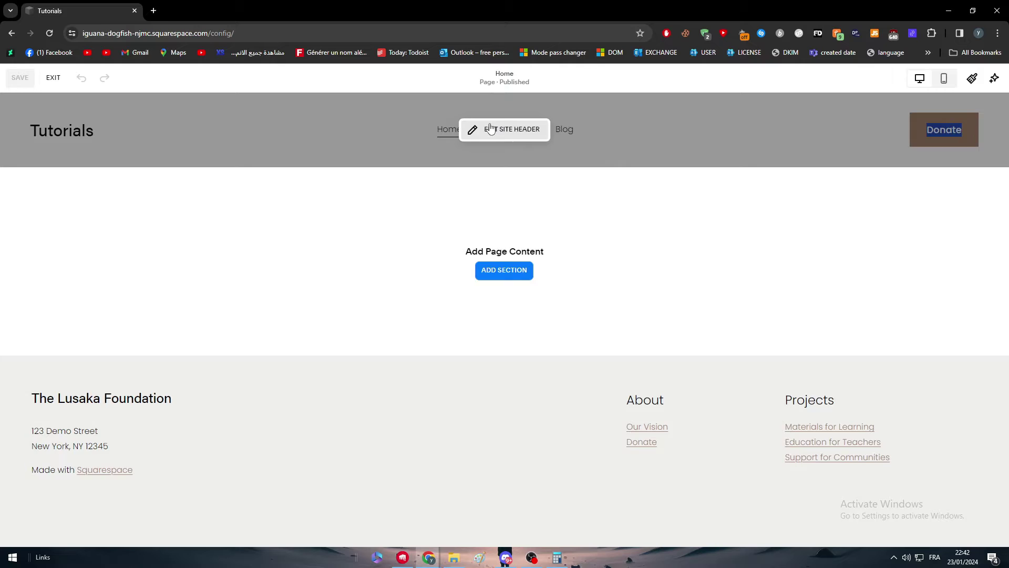
click(486, 129)
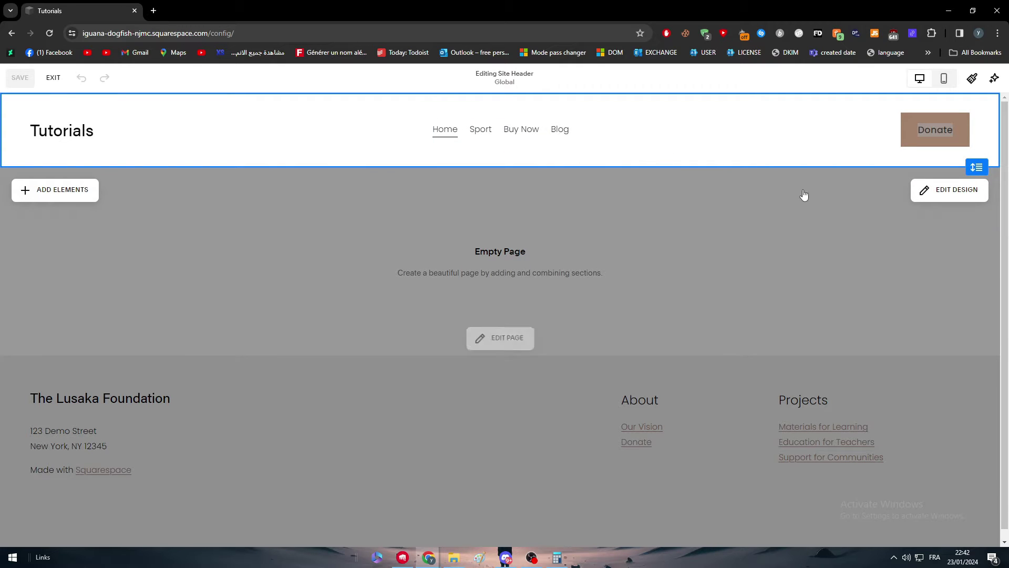
click(550, 132)
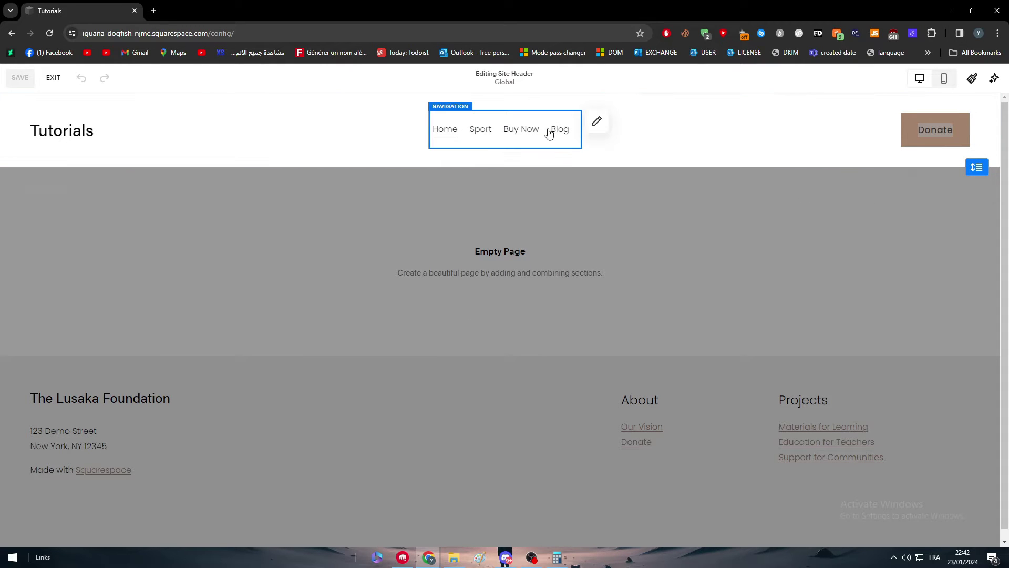
click(596, 123)
click(475, 301)
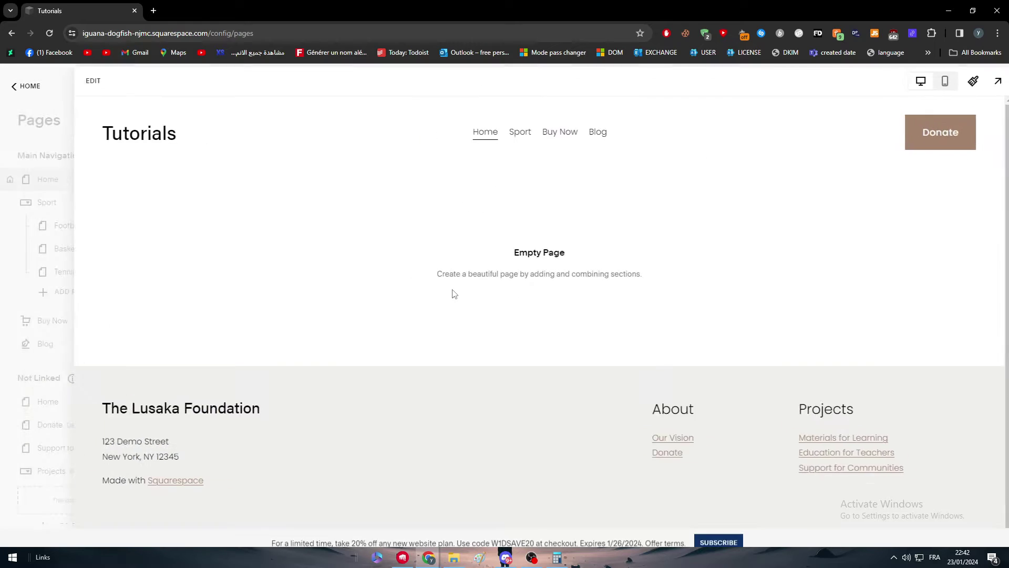
click(133, 157)
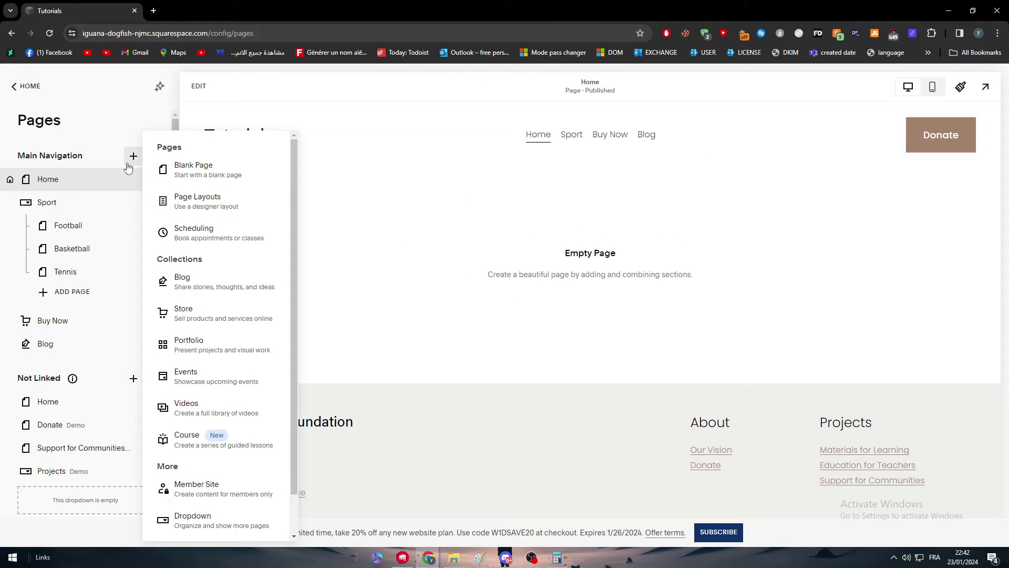
click(171, 176)
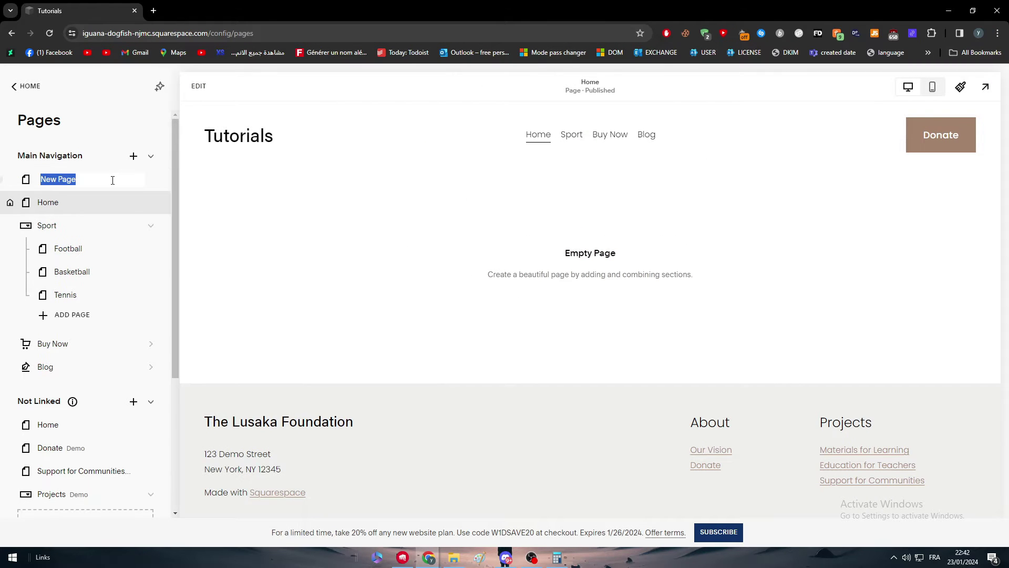
text(Test)
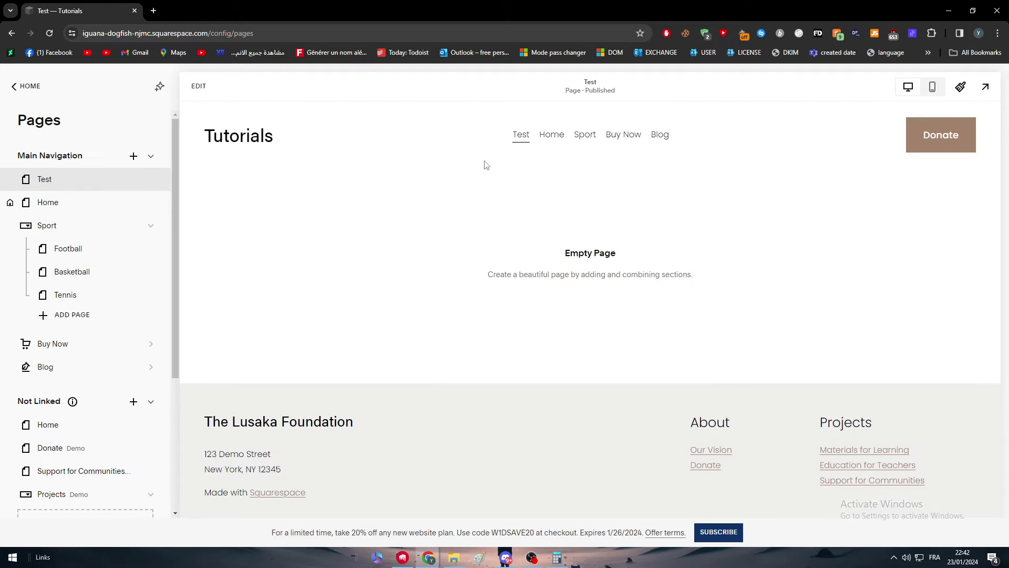
Add a blank section with an empty Text block to the Test page
click(566, 256)
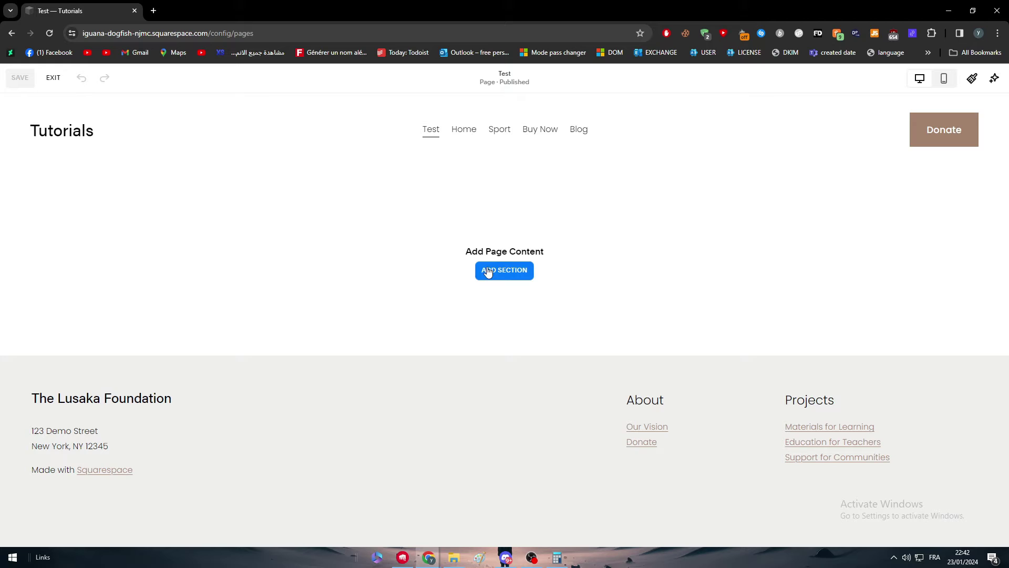
scroll(220, 315, down, 4)
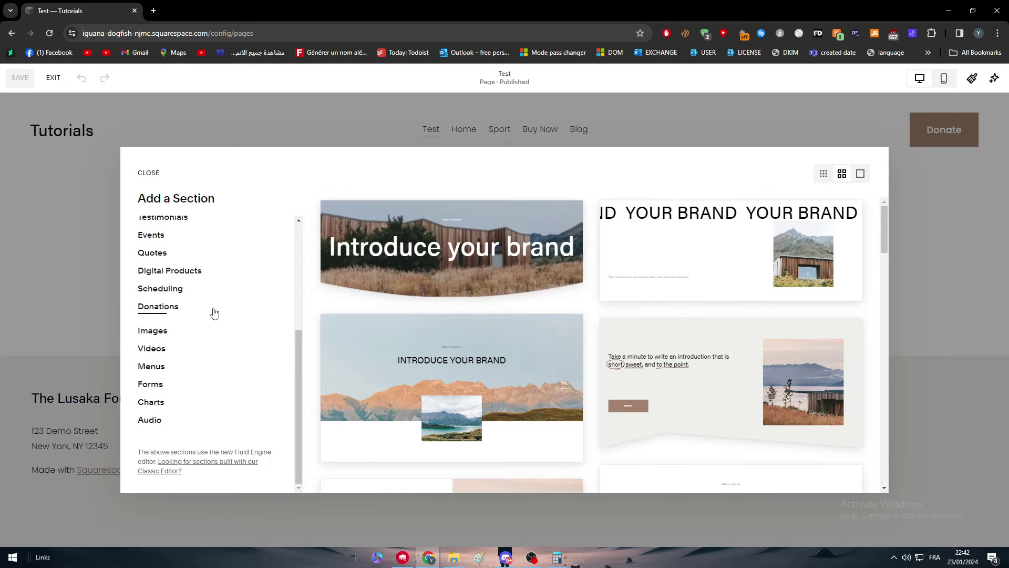
scroll(221, 286, up, 1)
scroll(221, 279, up, 2)
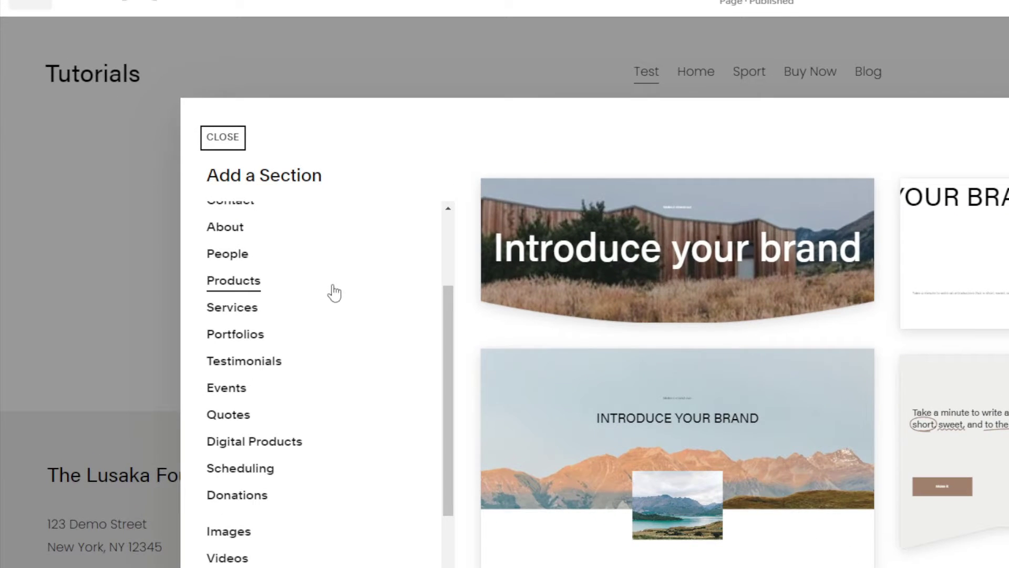
scroll(223, 279, up, 2)
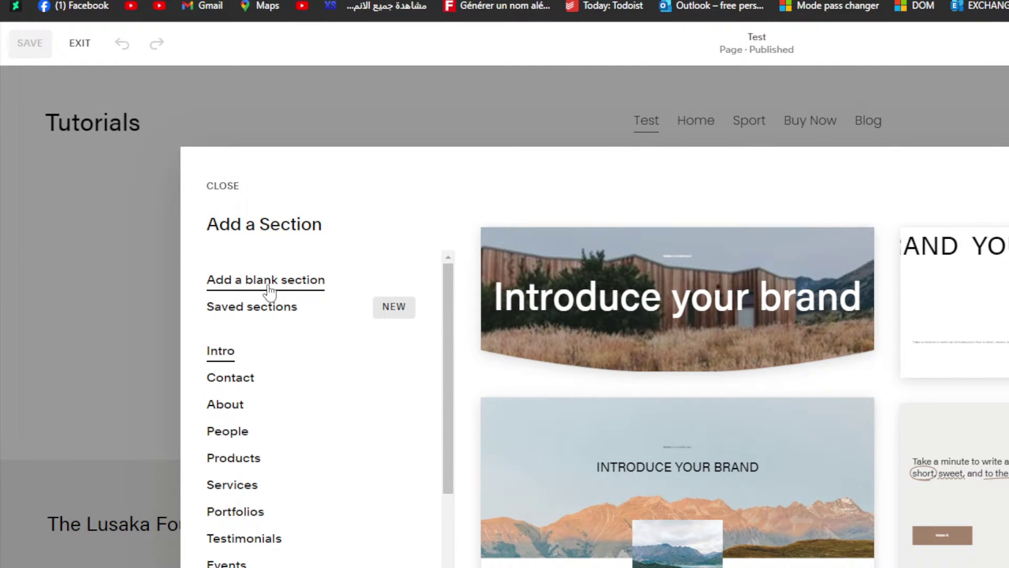
click(269, 287)
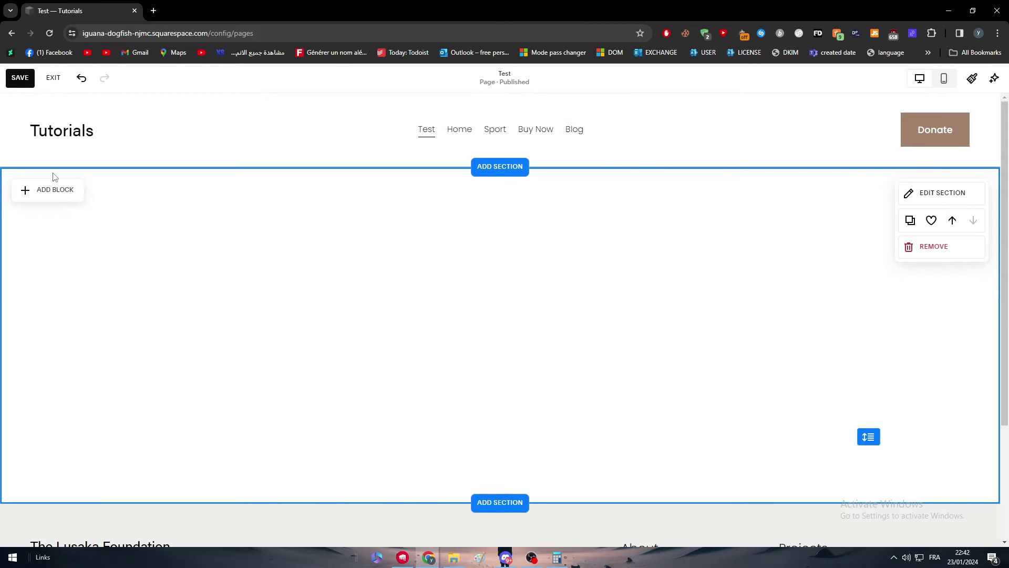
click(55, 189)
click(51, 254)
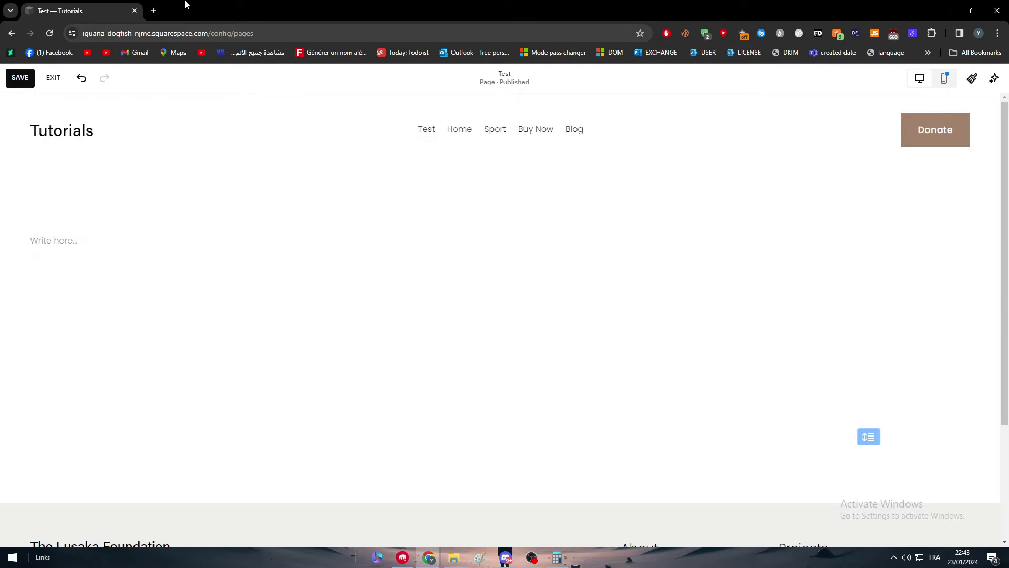
Load ChatGPT in a new browser tab
click(154, 10)
text(chat)
key(Return)
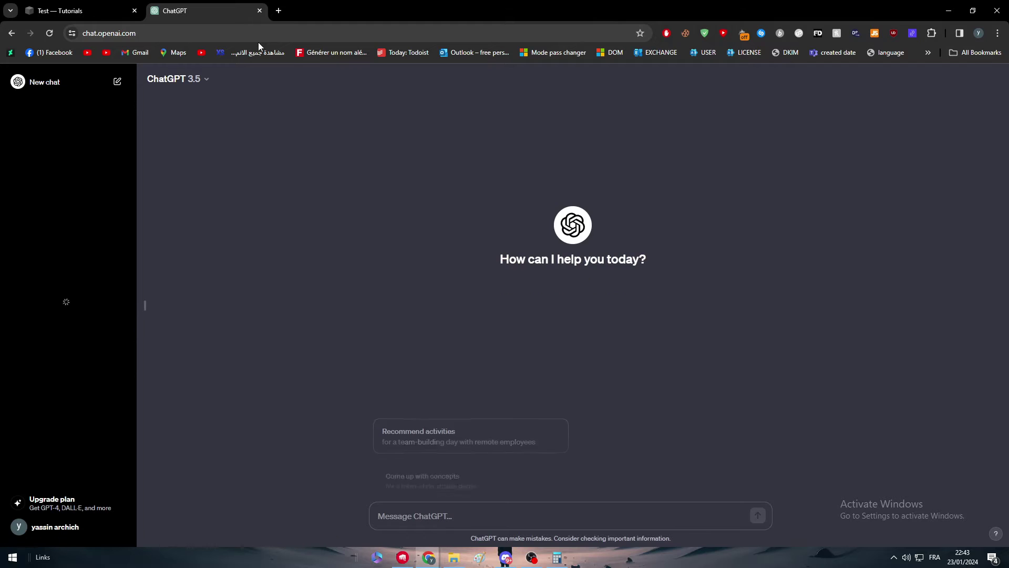
Ask ChatGPT for HTML code for a sign-up form
text(gi)
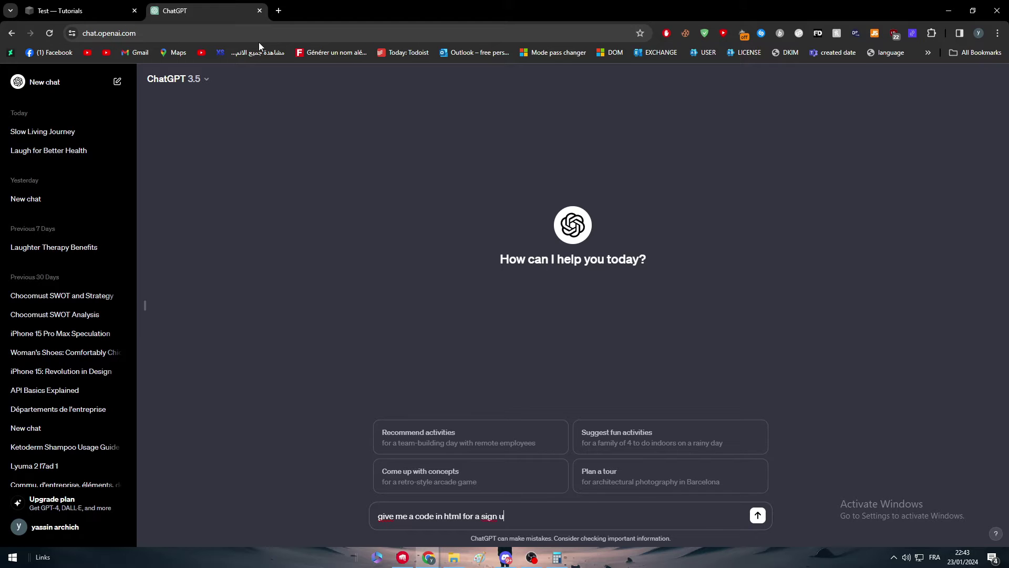
text(m)
key(Return)
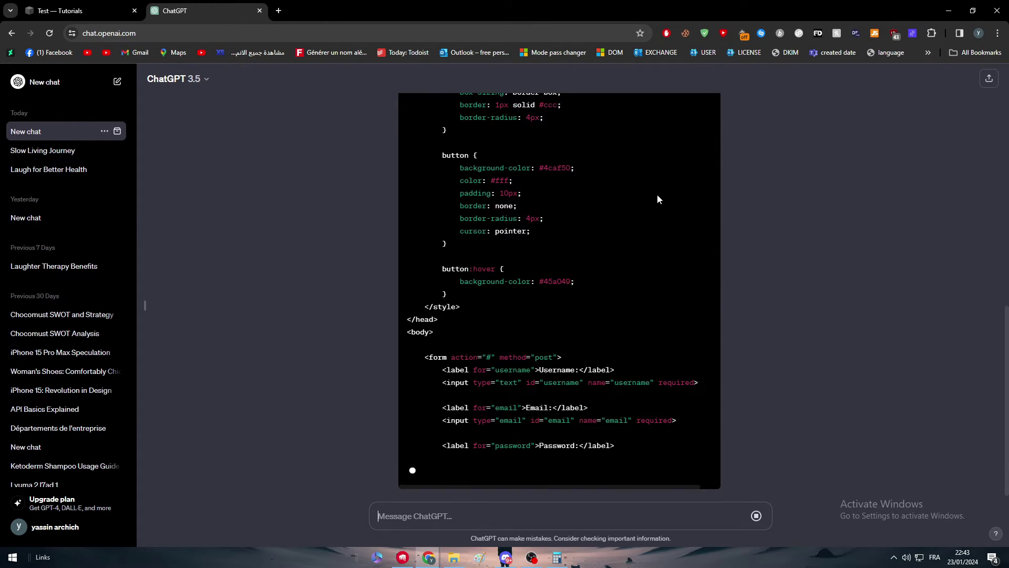
scroll(657, 197, up, 15)
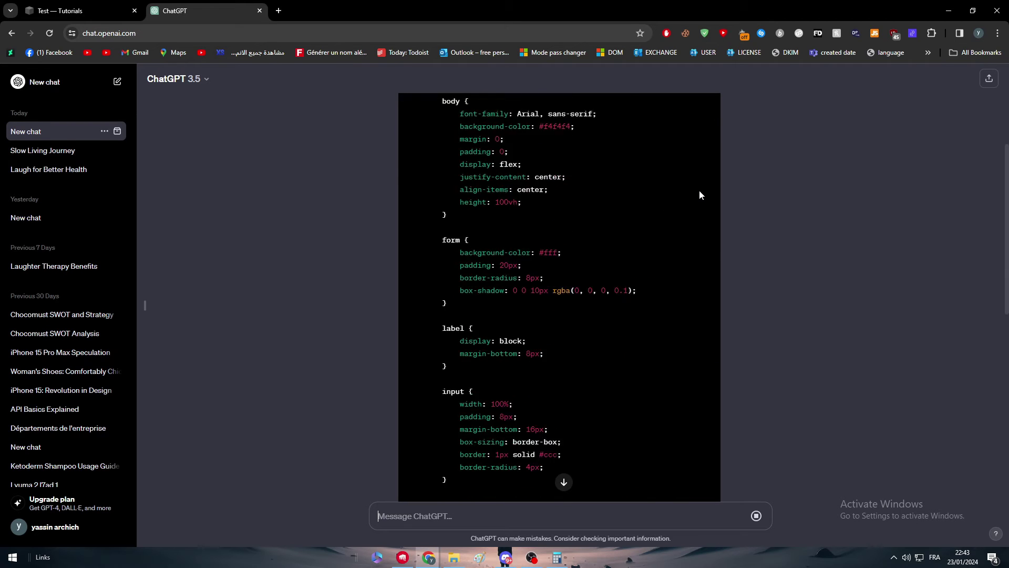
Paste ChatGPT's sign-up form HTML into the Test page's empty text block
click(687, 175)
key(ctrl+Tab)
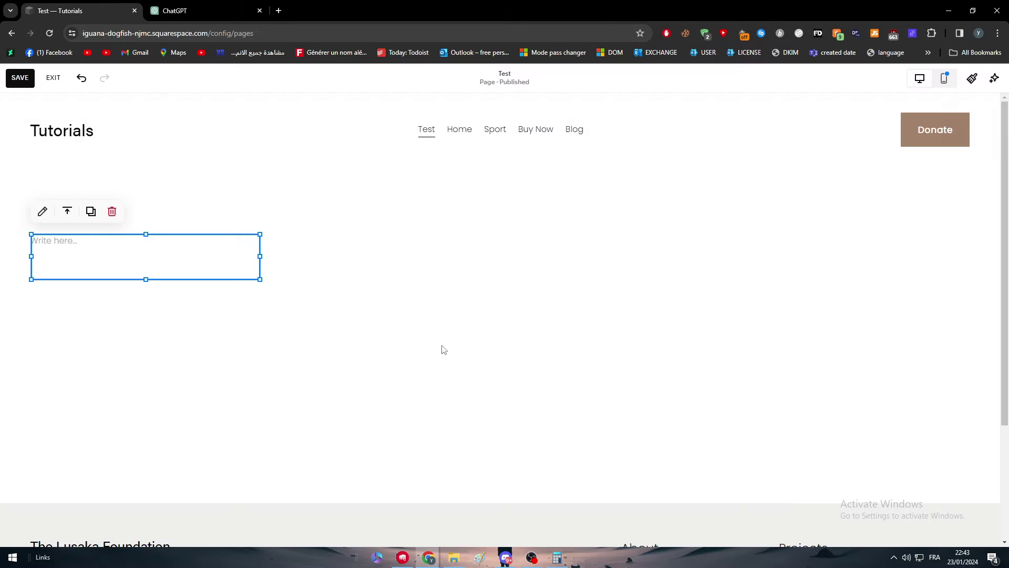
click(132, 244)
key(ctrl+v)
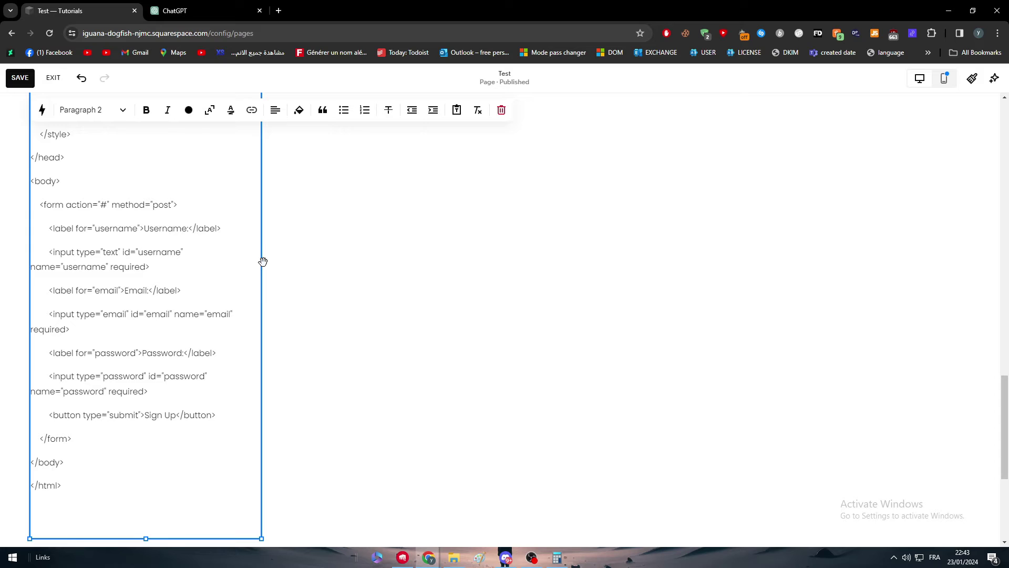
Move the pasted form block to the centre of the page
scroll(336, 253, up, 20)
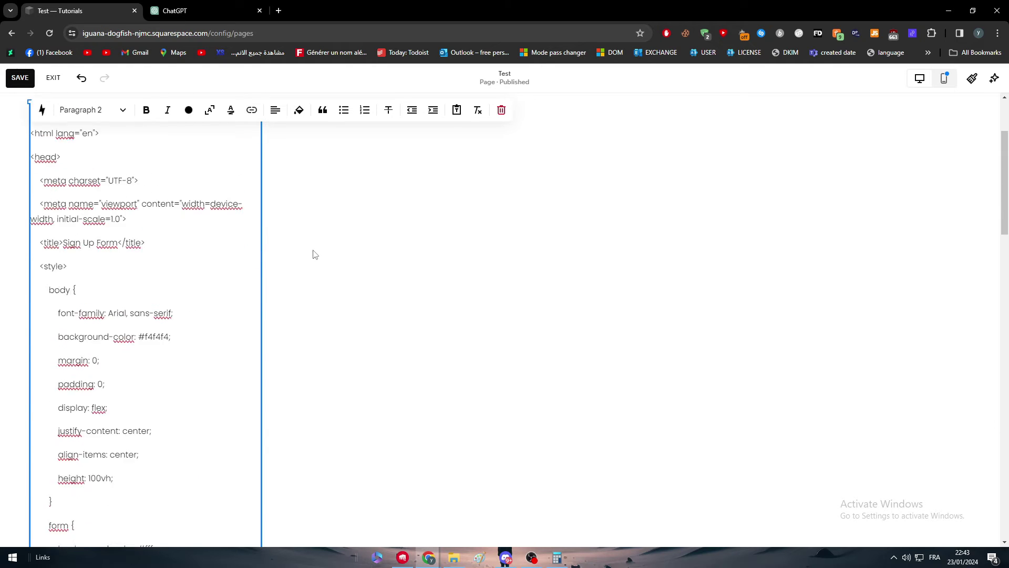
scroll(315, 254, up, 3)
click(317, 268)
click(205, 255)
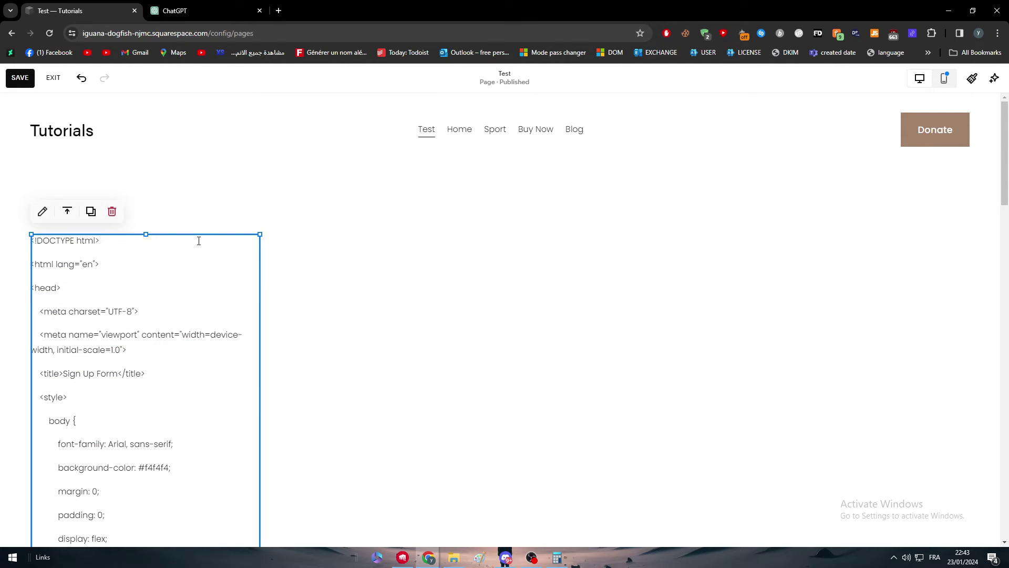
drag(200, 235, 553, 235)
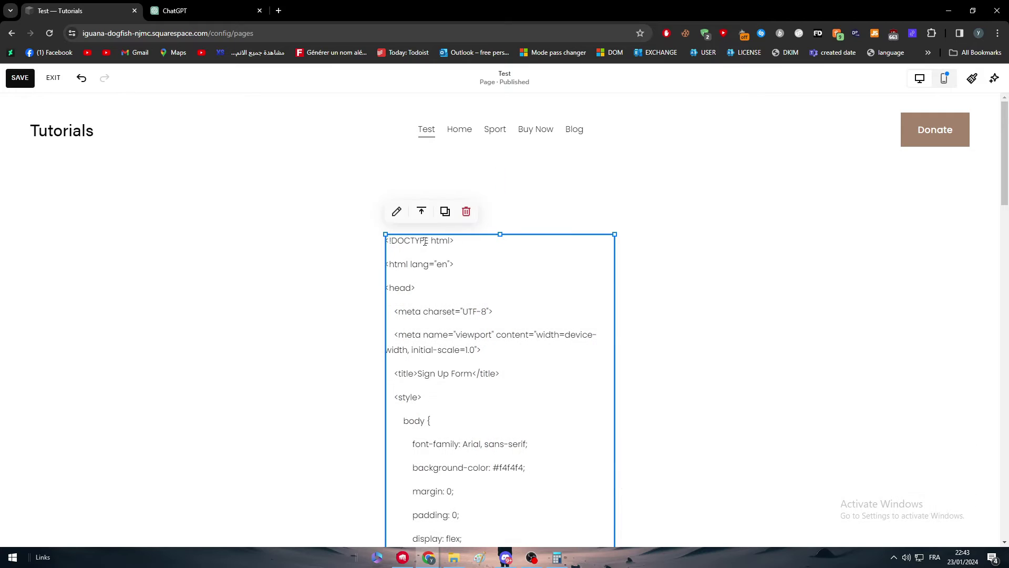
click(326, 258)
scroll(401, 250, down, 8)
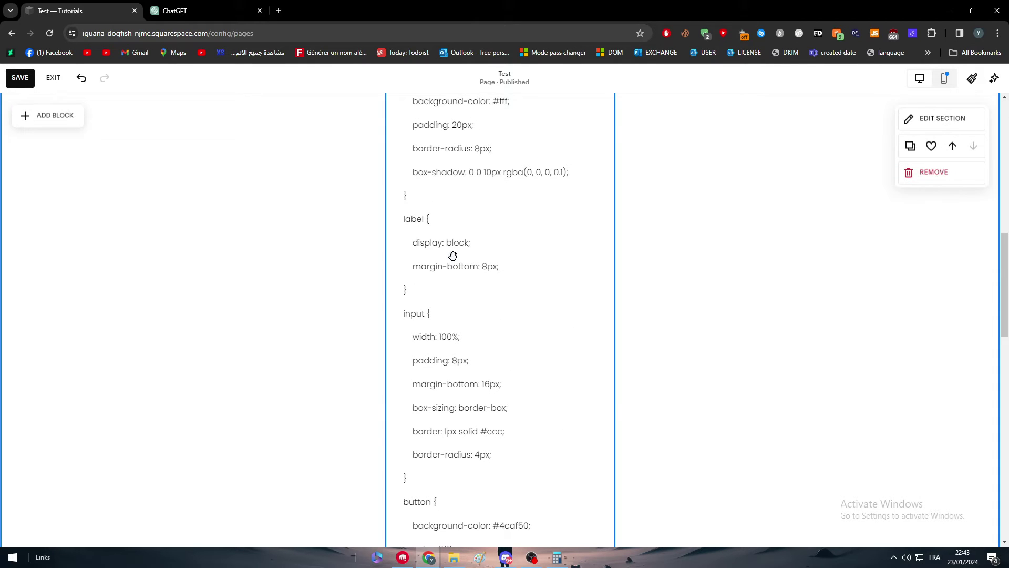
Remove the 'margin-bottom: 8px;' line, then try and dismiss the text style and AI menus
triple_click(454, 256)
click(478, 224)
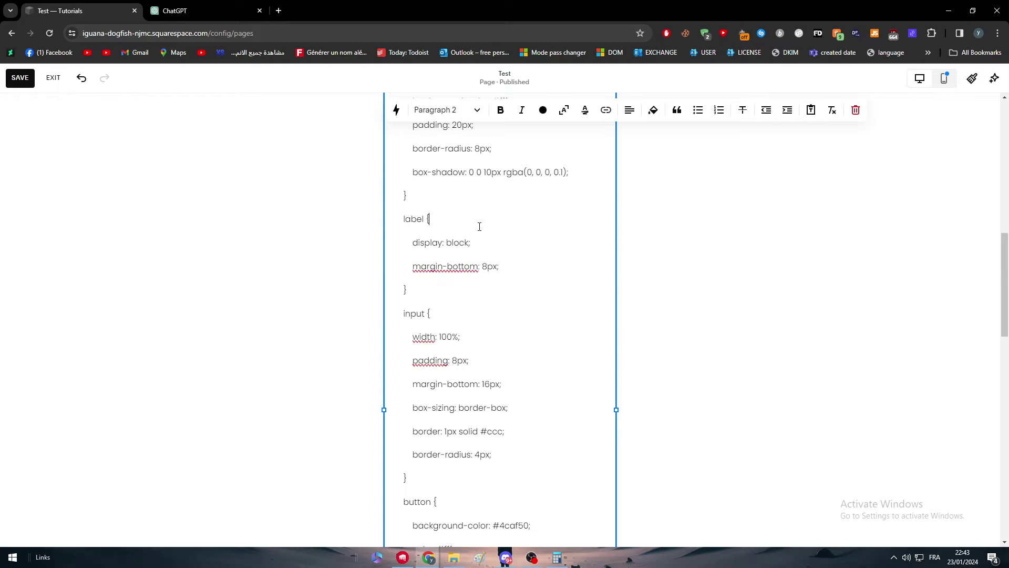
scroll(520, 234, up, 4)
scroll(515, 233, up, 8)
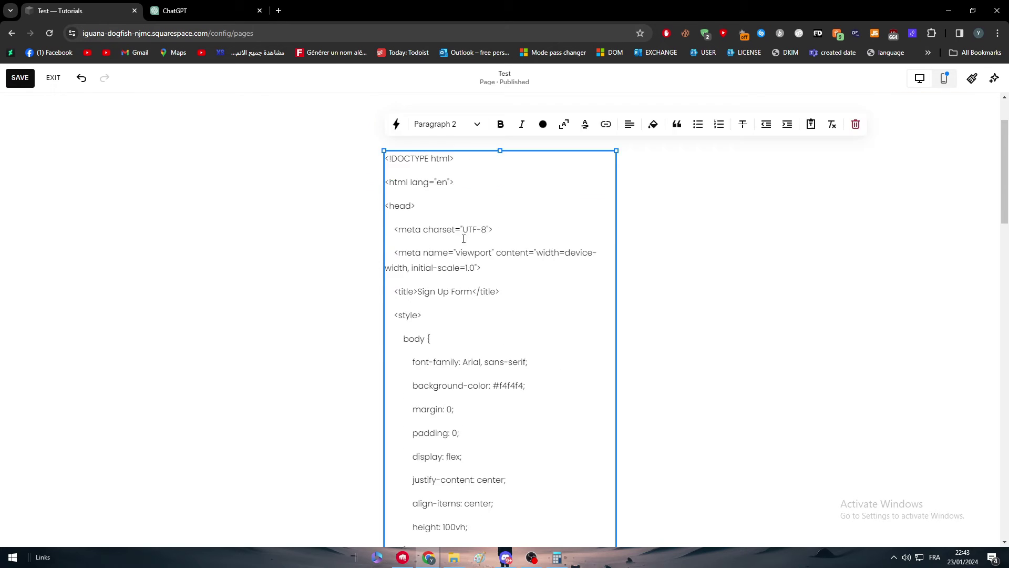
click(454, 205)
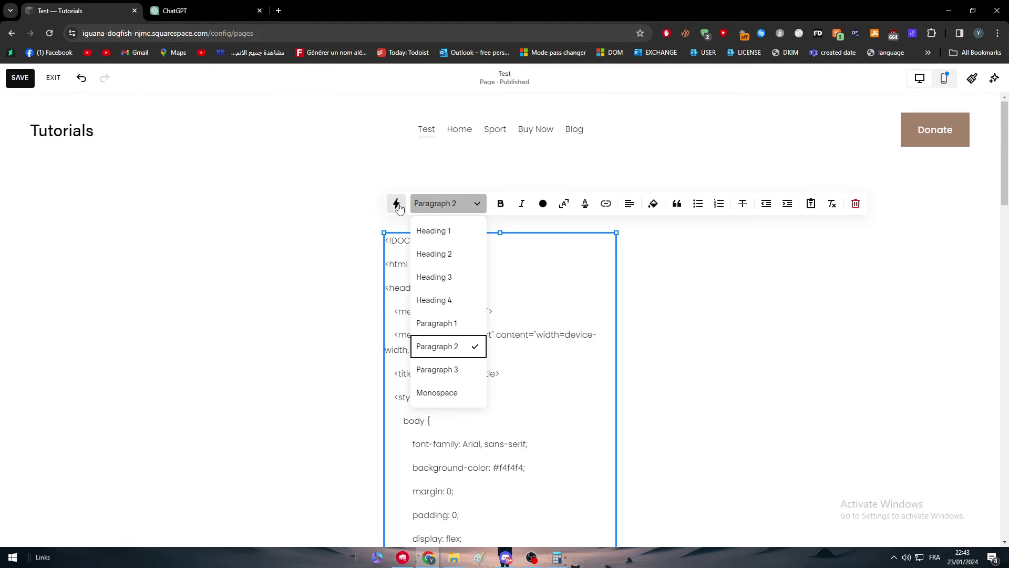
click(397, 204)
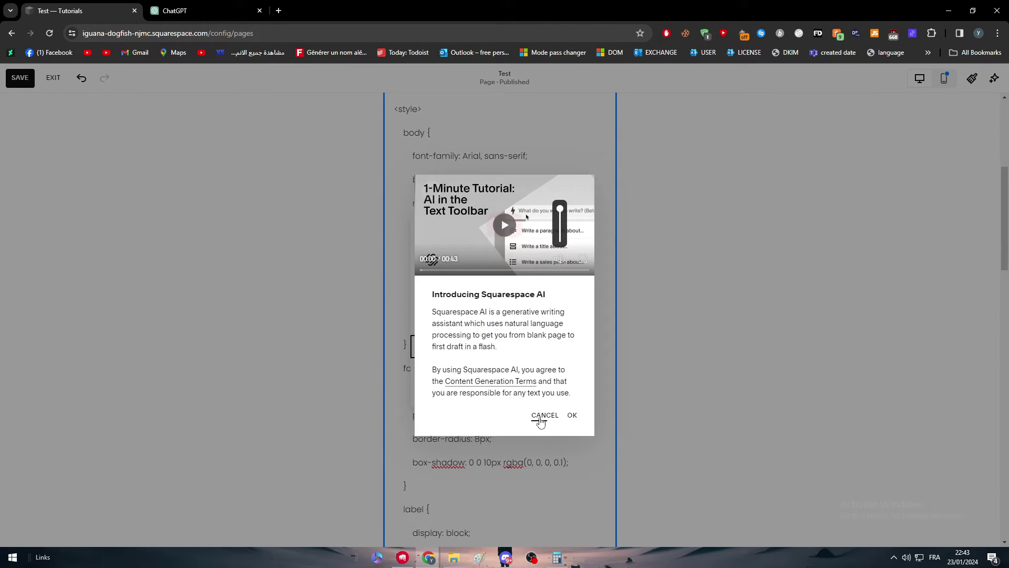
click(544, 416)
Delete the pasted form block, leaving the section empty
scroll(537, 387, up, 5)
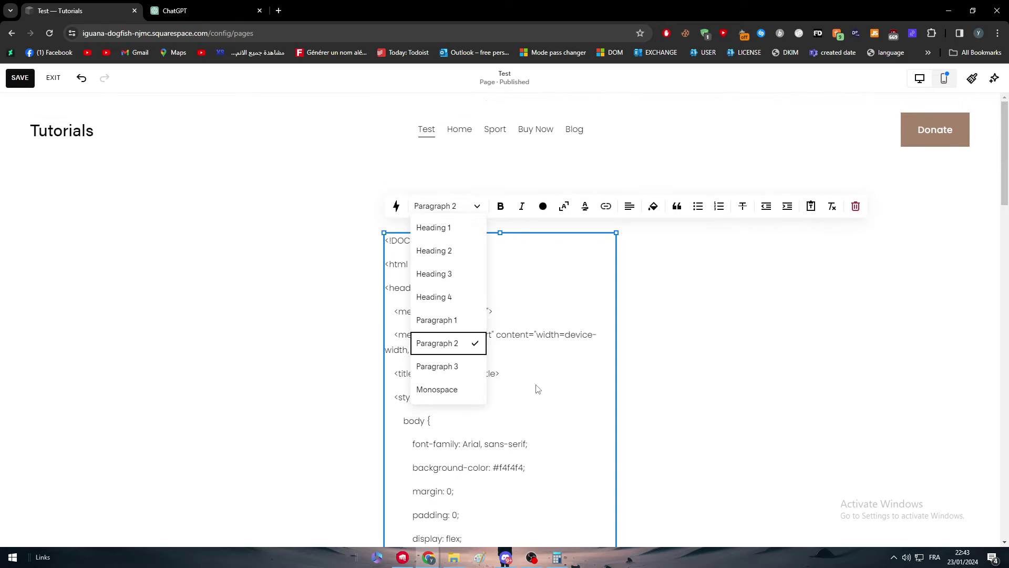
click(827, 250)
click(519, 314)
click(467, 211)
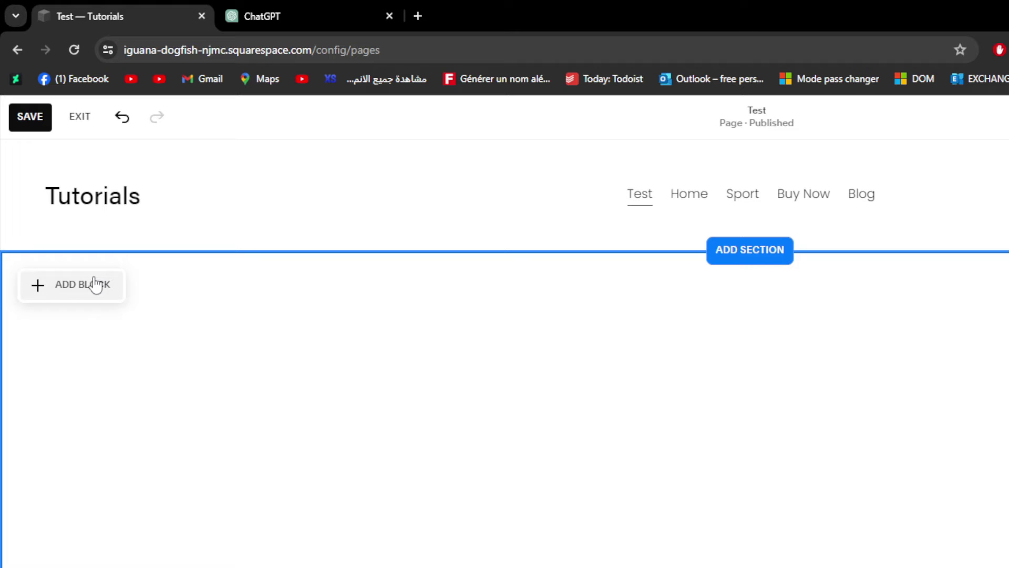
Insert a Code block into the empty section and drag it to the page centre
click(92, 286)
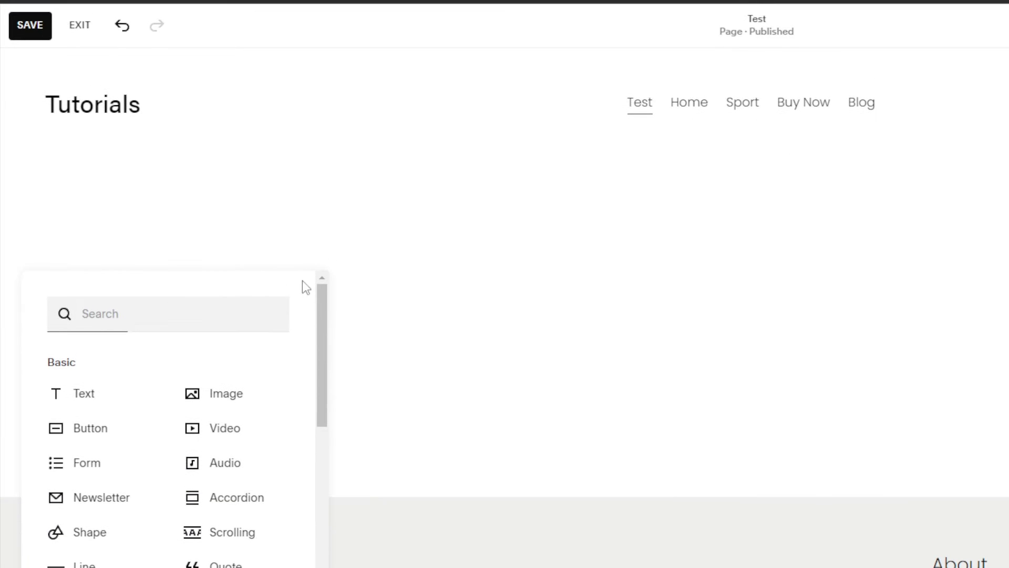
click(385, 360)
click(52, 258)
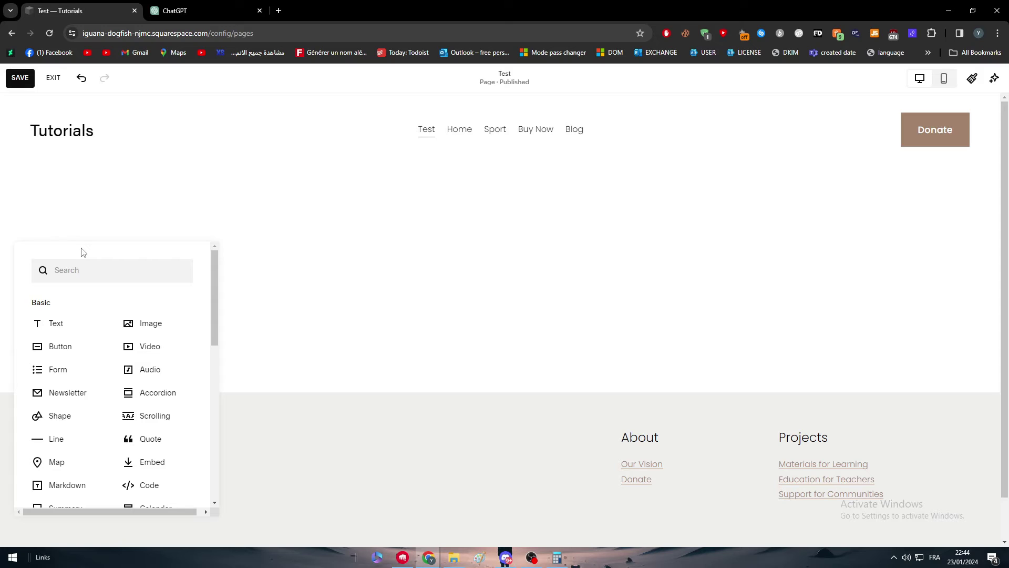
scroll(80, 258, down, 1)
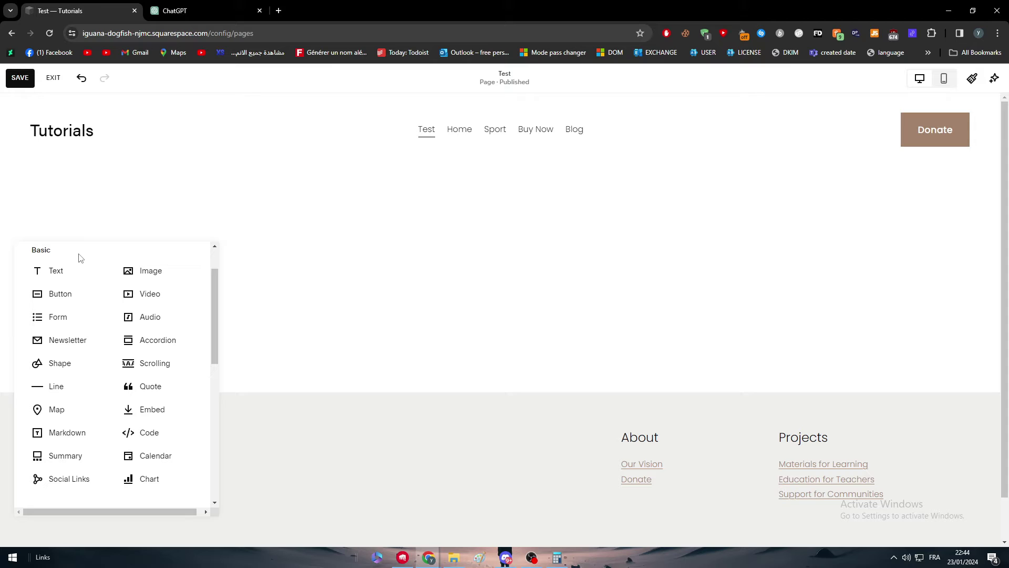
click(148, 443)
drag(118, 234, 518, 245)
Replace the Code block's 'Hello, World!' HTML with the copied sign-up form code
double_click(450, 240)
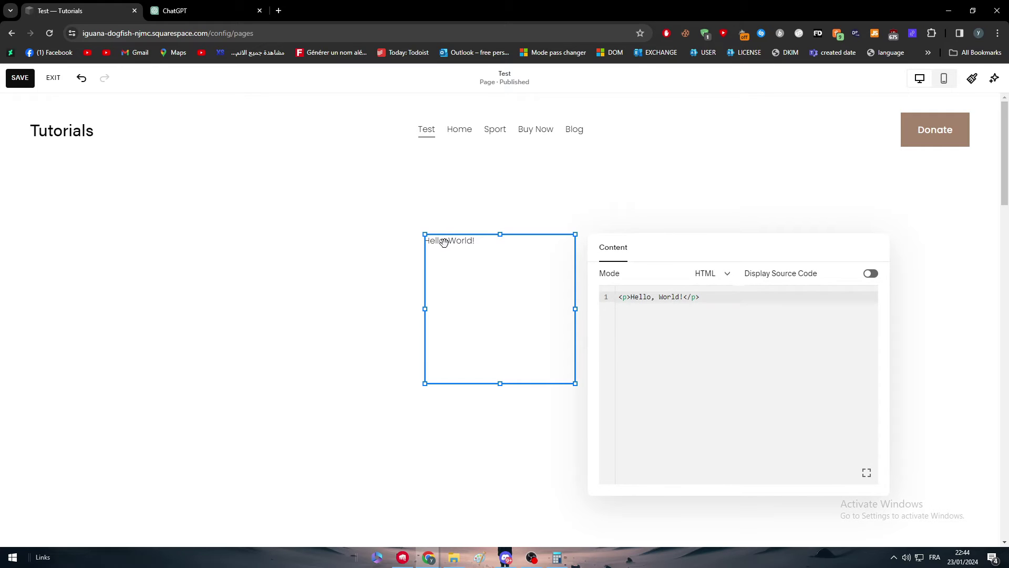
key(ctrl+a)
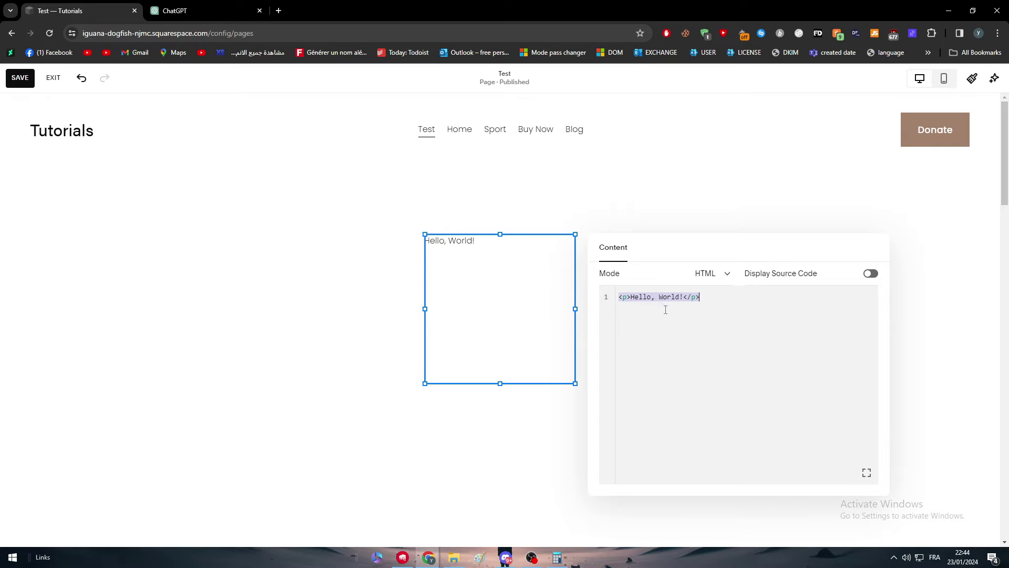
key(ctrl+v)
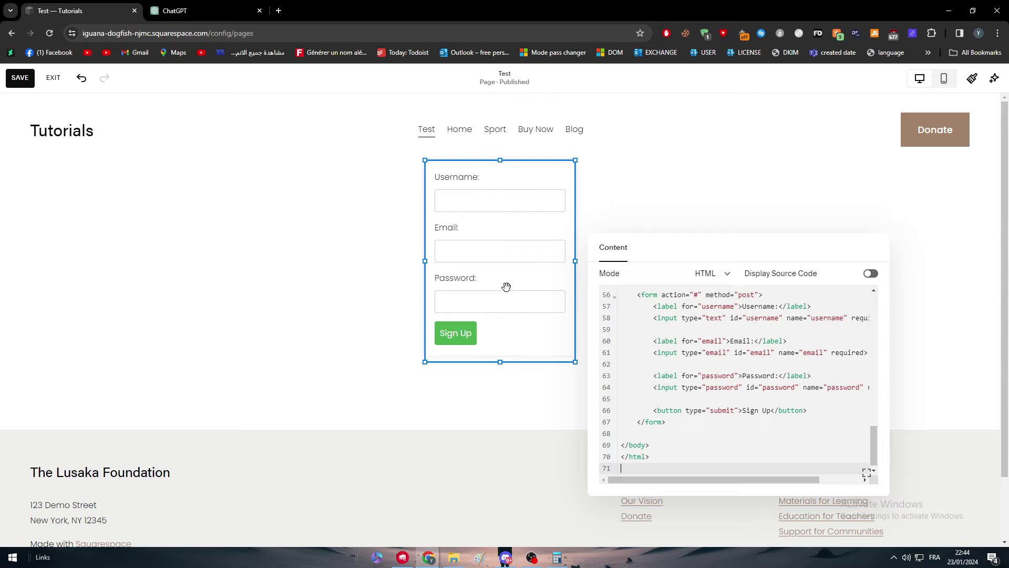
click(289, 258)
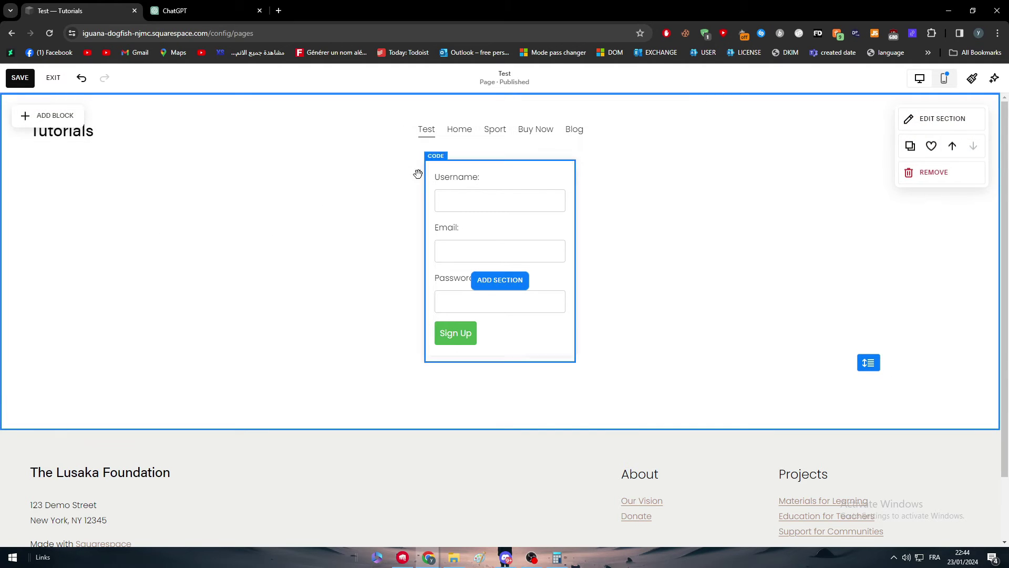
Check the ChatGPT reply, then reselect the sign-up form block in Squarespace
click(242, 6)
scroll(513, 222, down, 5)
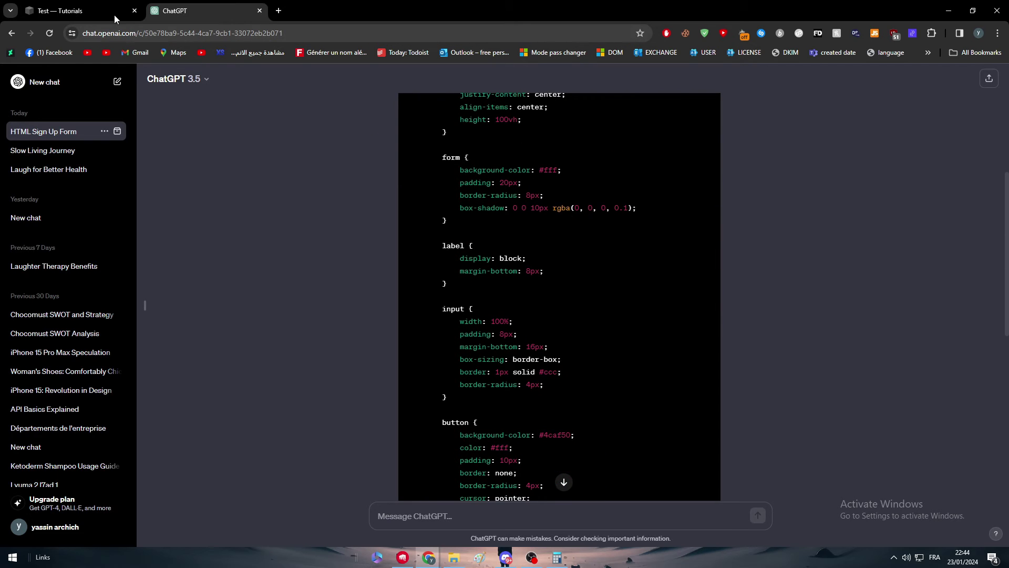
click(79, 11)
click(469, 218)
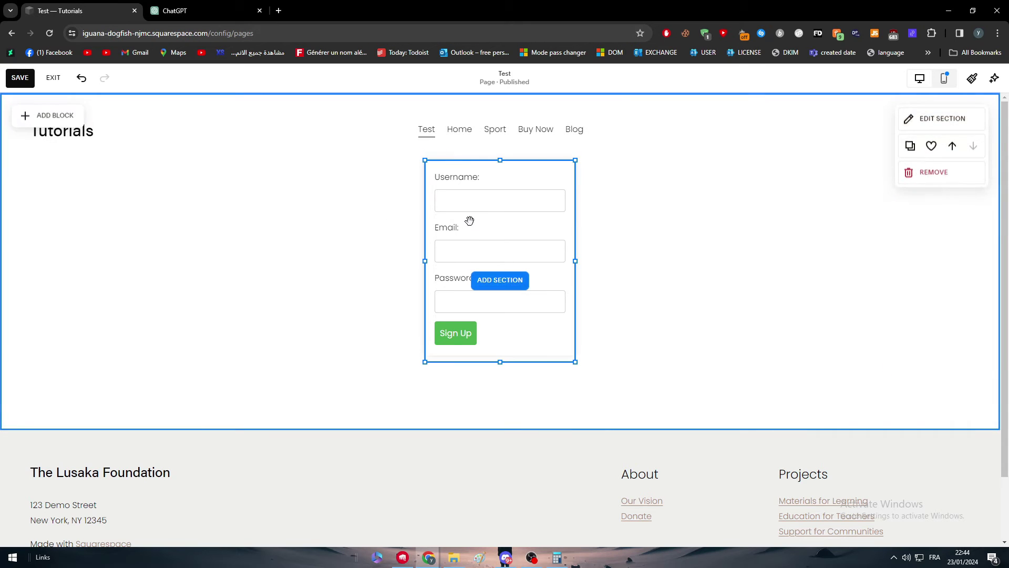
click(436, 138)
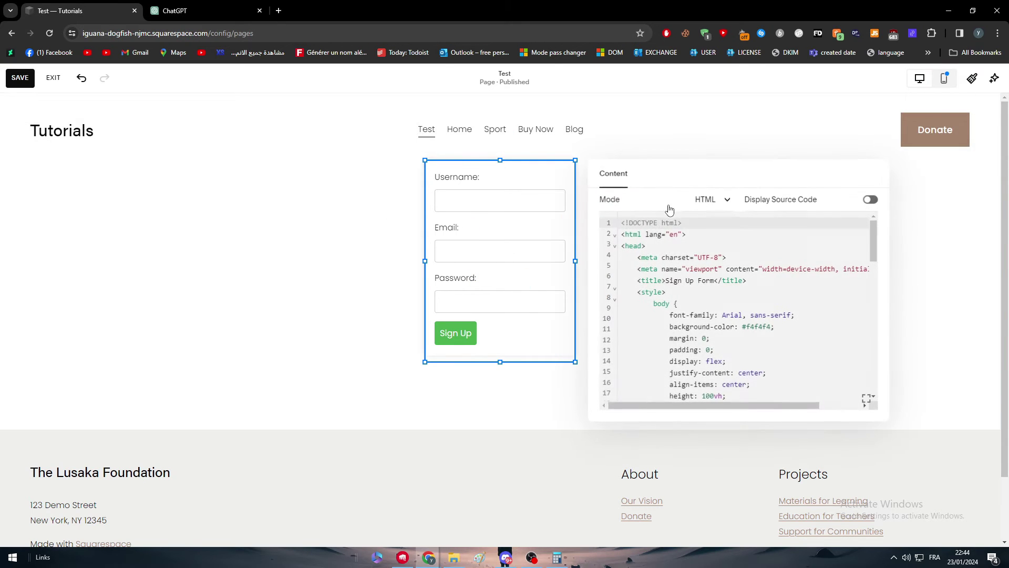
click(709, 200)
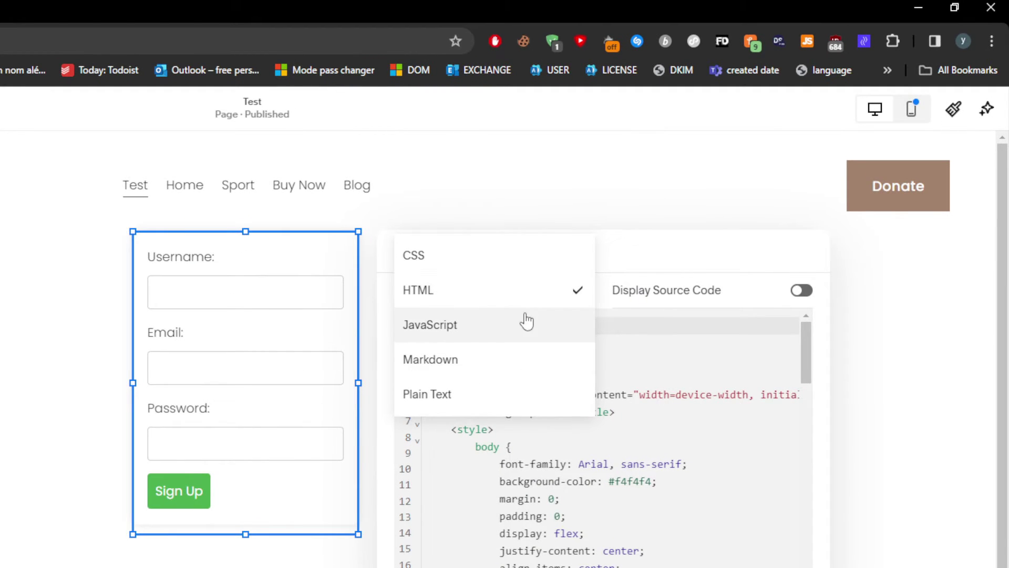
click(657, 299)
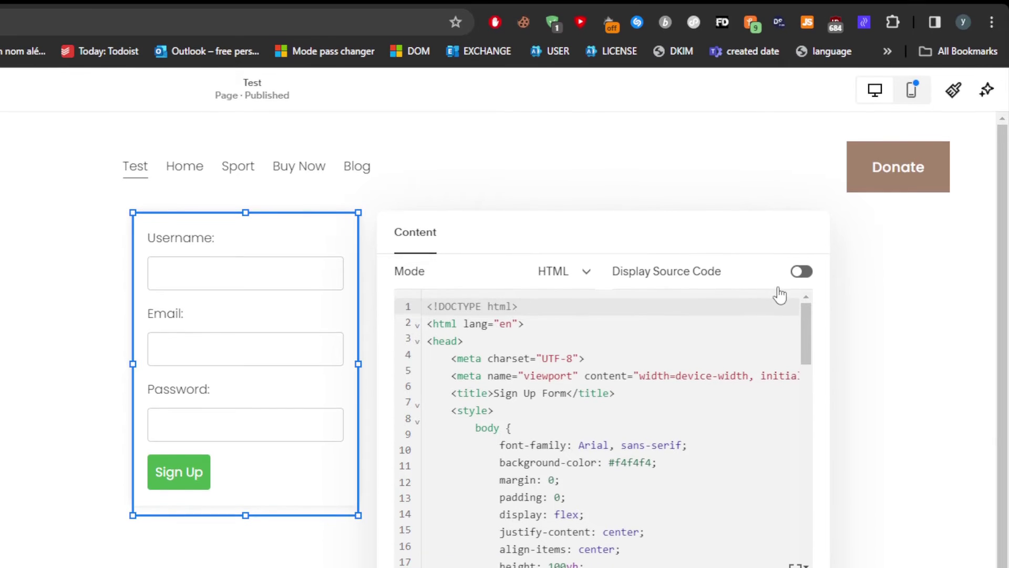
click(800, 285)
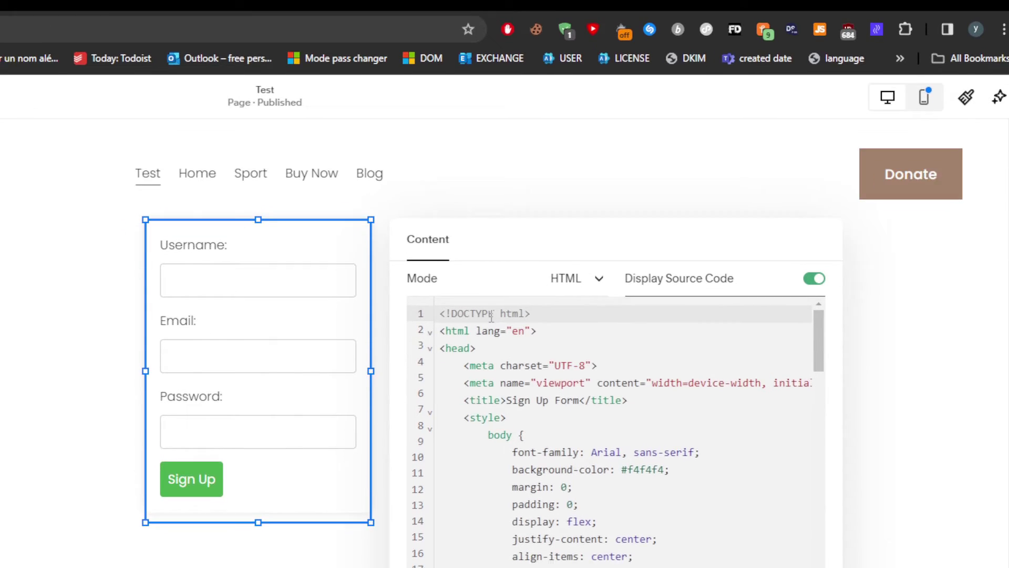
scroll(796, 315, down, 3)
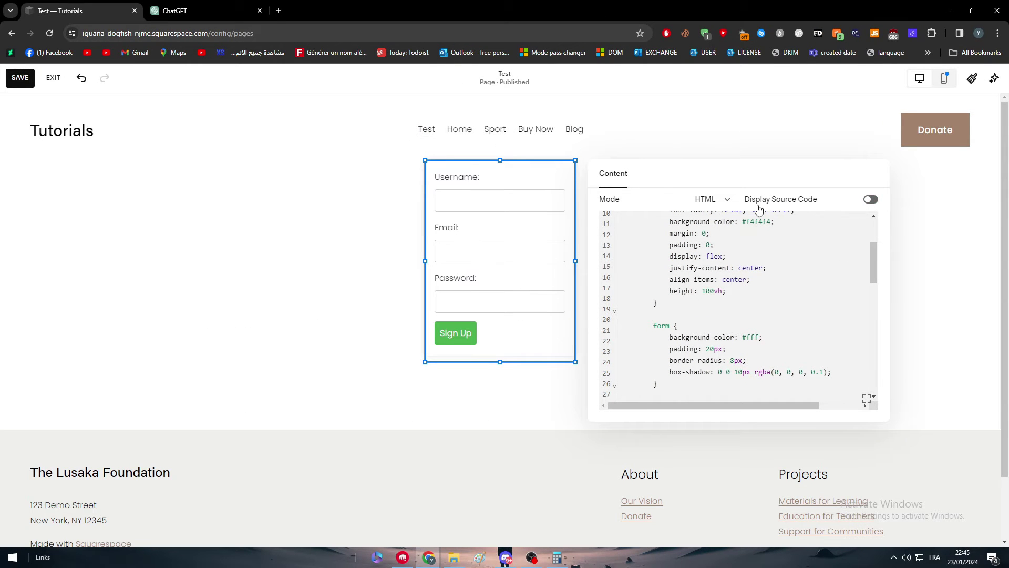
click(623, 206)
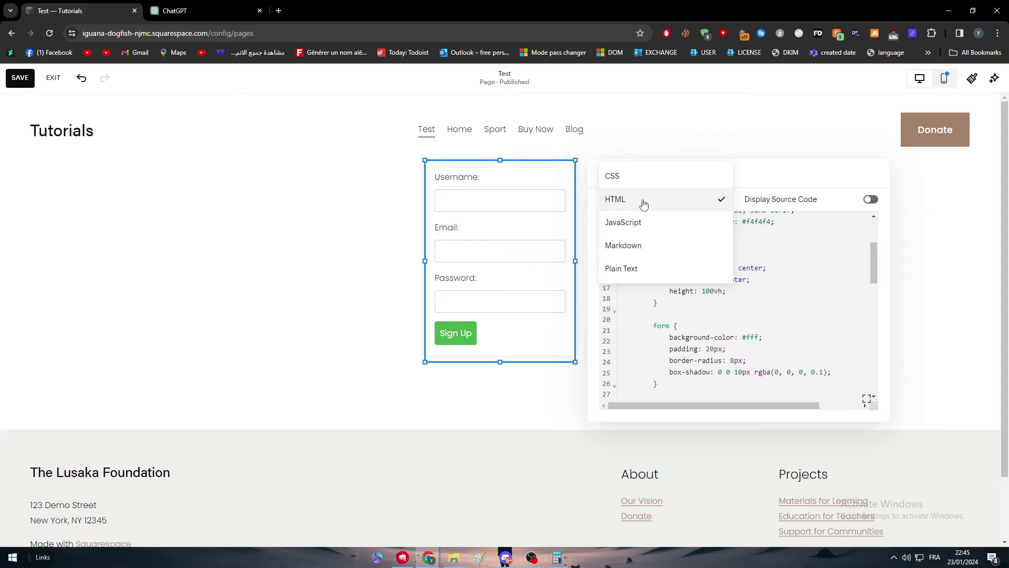
click(631, 183)
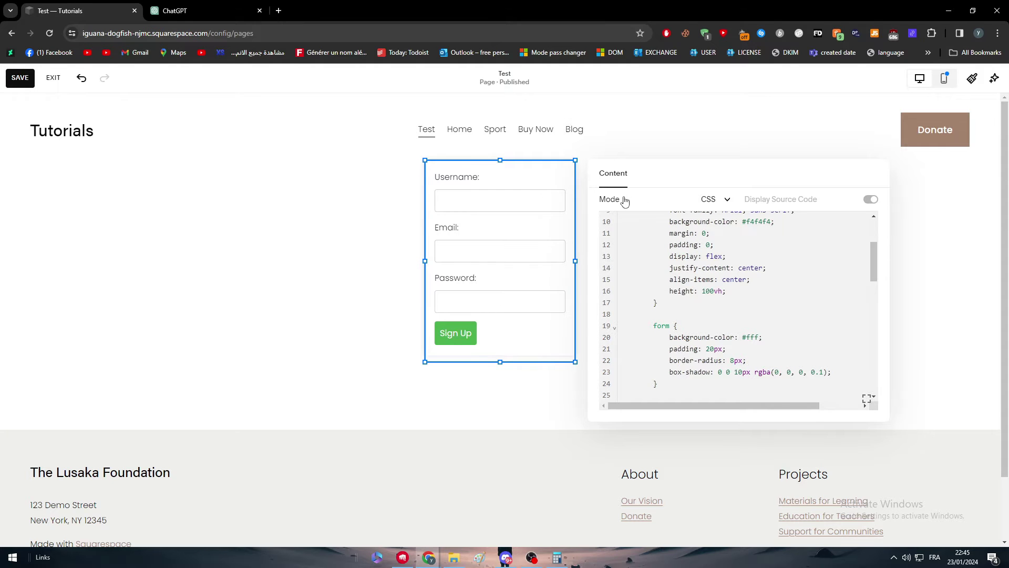
click(719, 200)
click(674, 221)
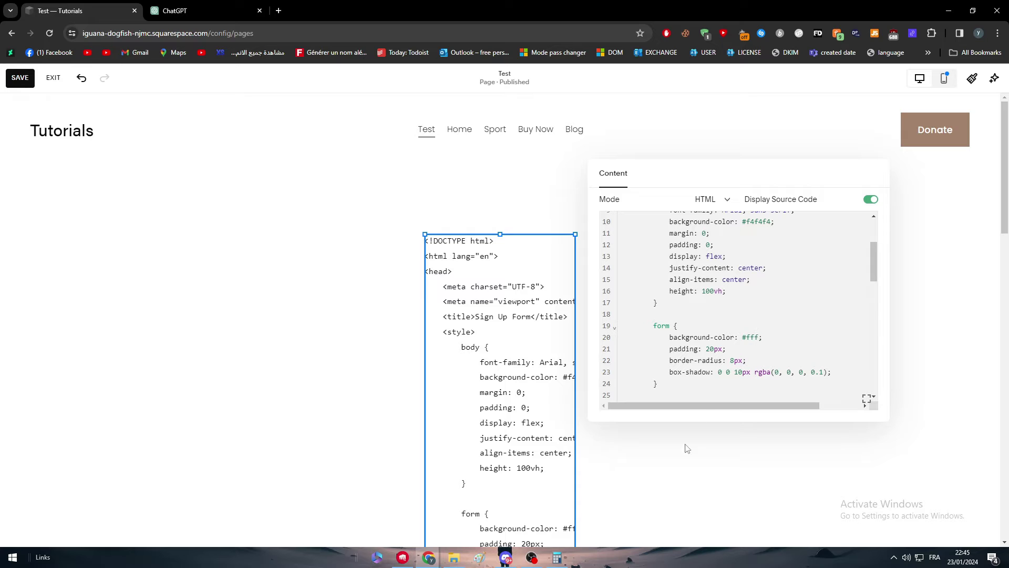
click(715, 245)
scroll(736, 315, down, 4)
scroll(736, 315, up, 5)
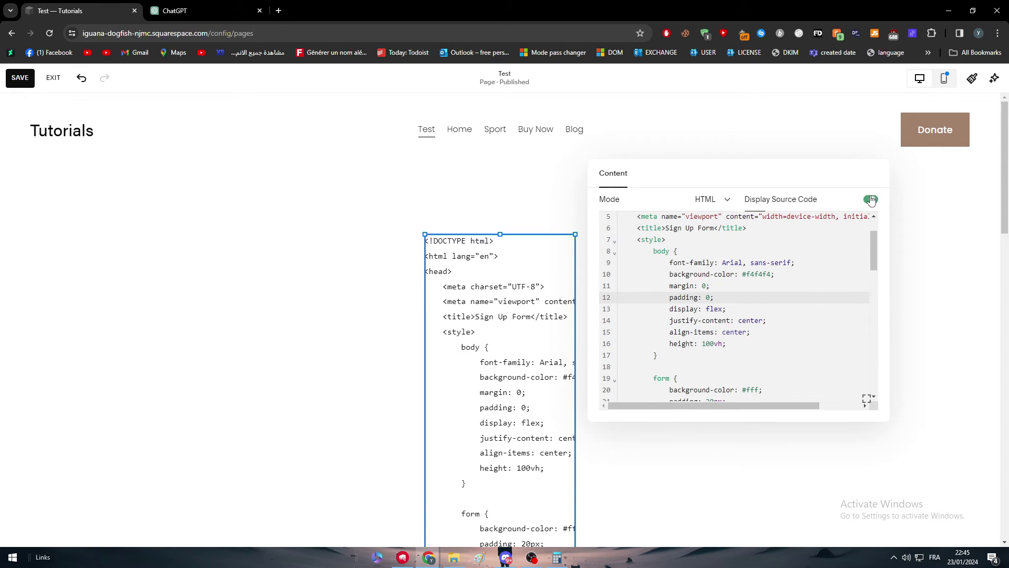
click(871, 200)
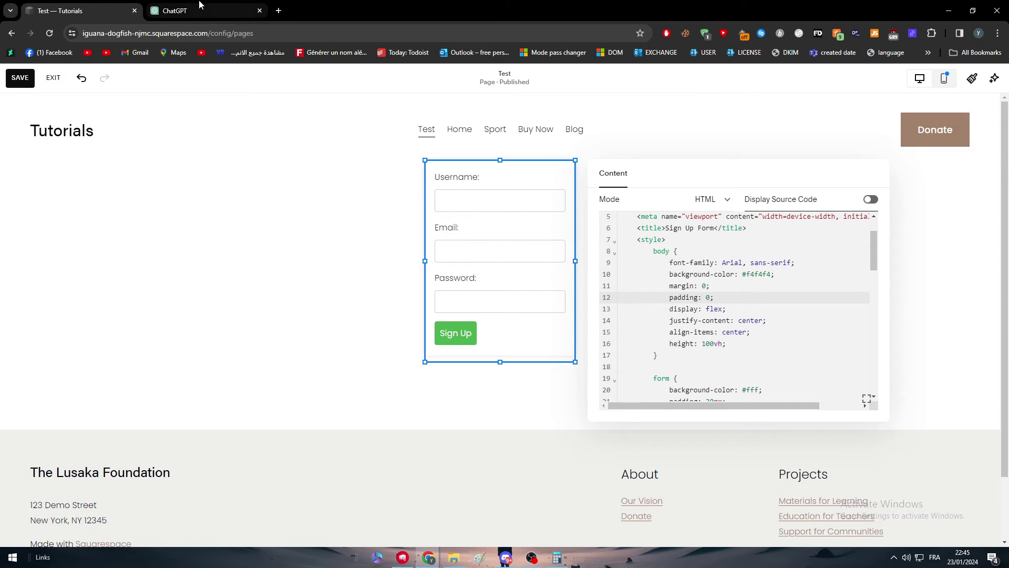
Ask ChatGPT 'so give it to me now in javascript' and copy the returned validateForm() code
click(200, 5)
scroll(440, 496, down, 8)
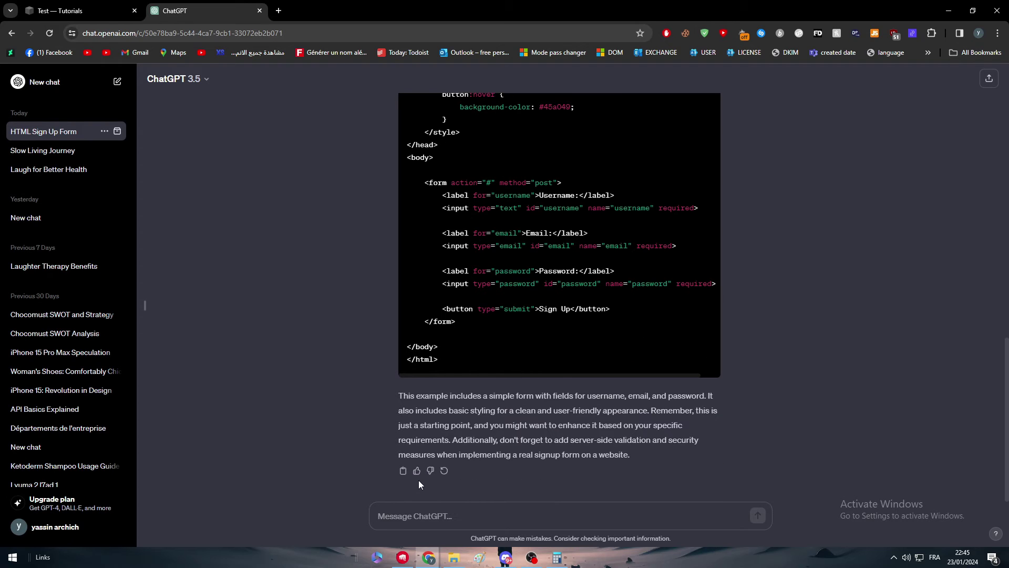
text(so give it to me now in javascri)
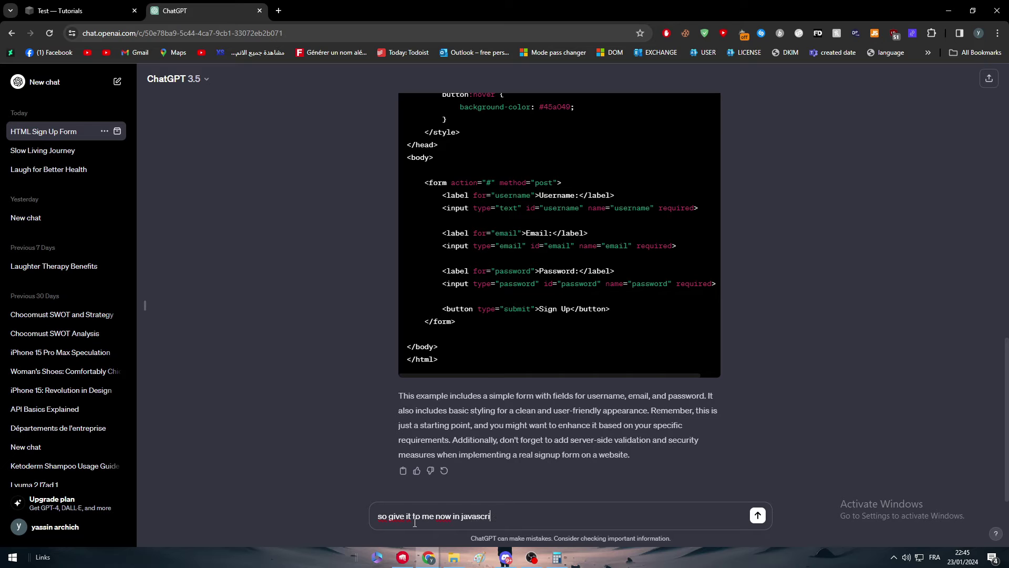
text(pt)
key(Return)
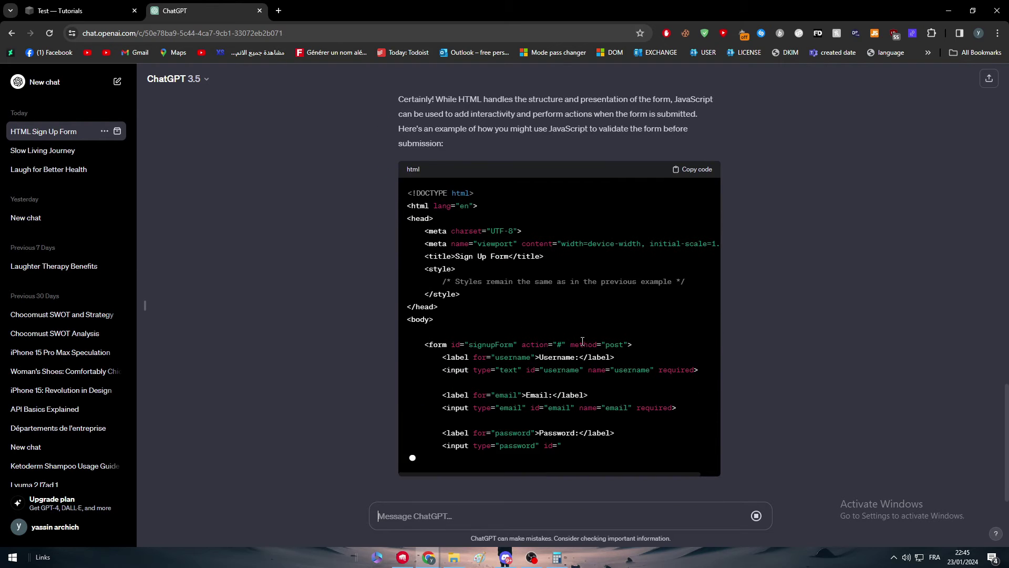
scroll(431, 332, up, 5)
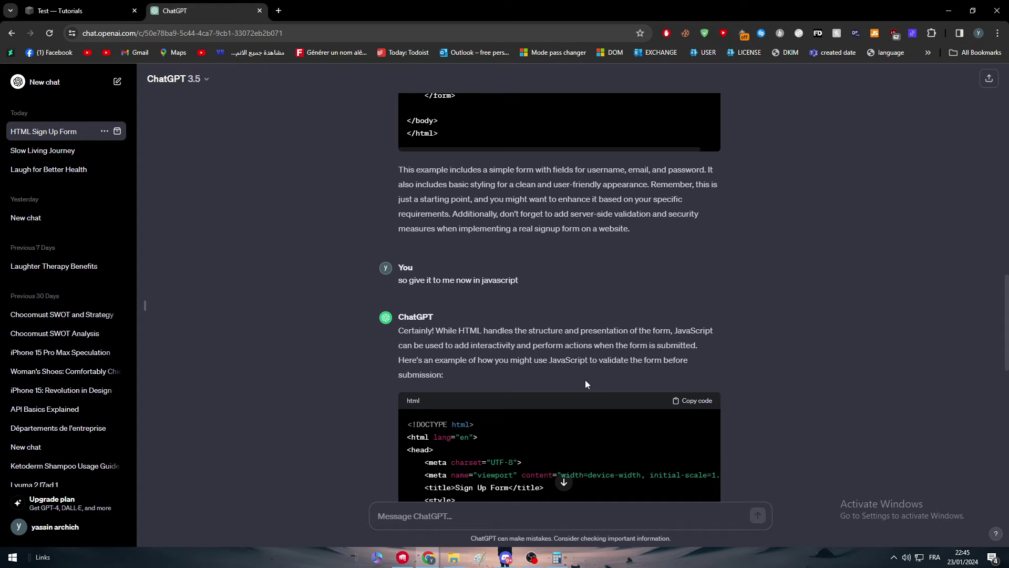
scroll(584, 378, down, 15)
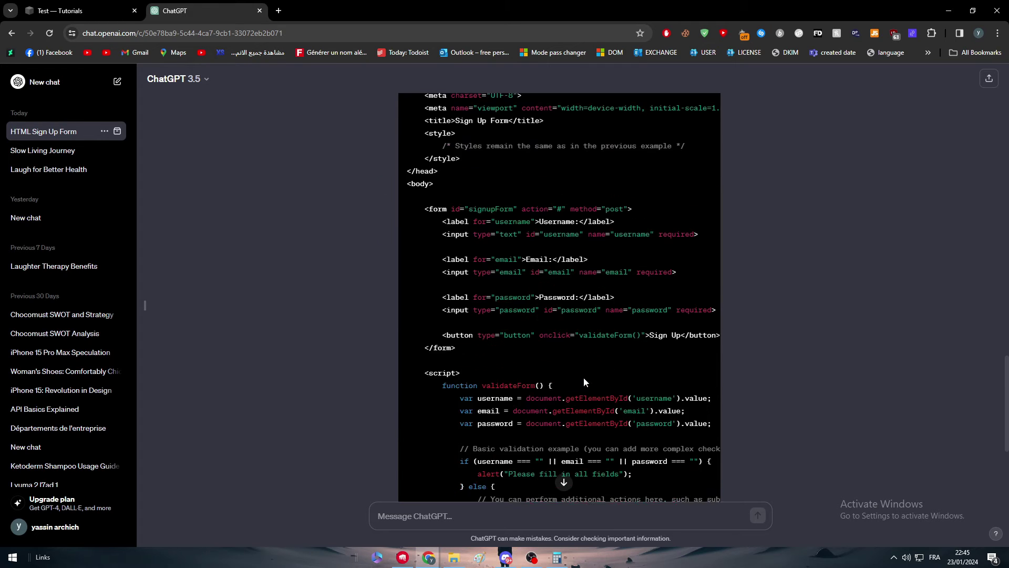
scroll(503, 341, up, 20)
scroll(664, 258, down, 7)
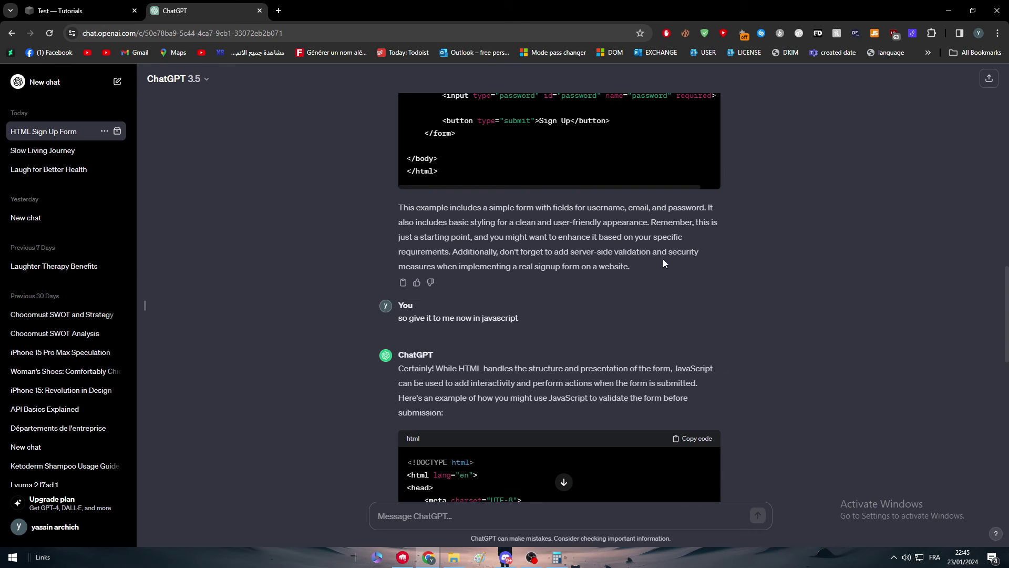
click(693, 438)
Replace the Code block's contents with the copied JavaScript sign-up form code
click(79, 10)
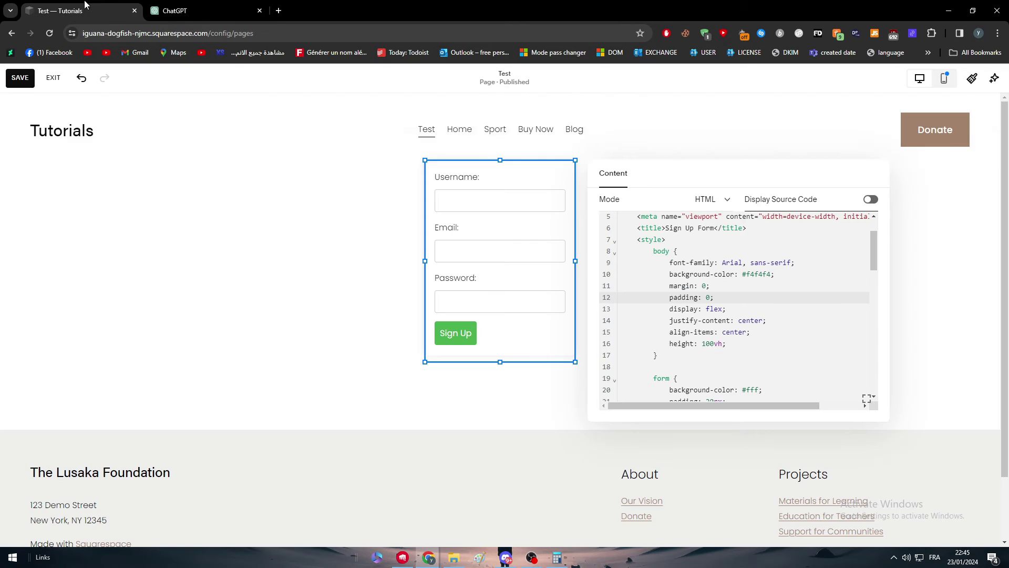
click(644, 304)
key(ctrl+a)
key(ctrl+v)
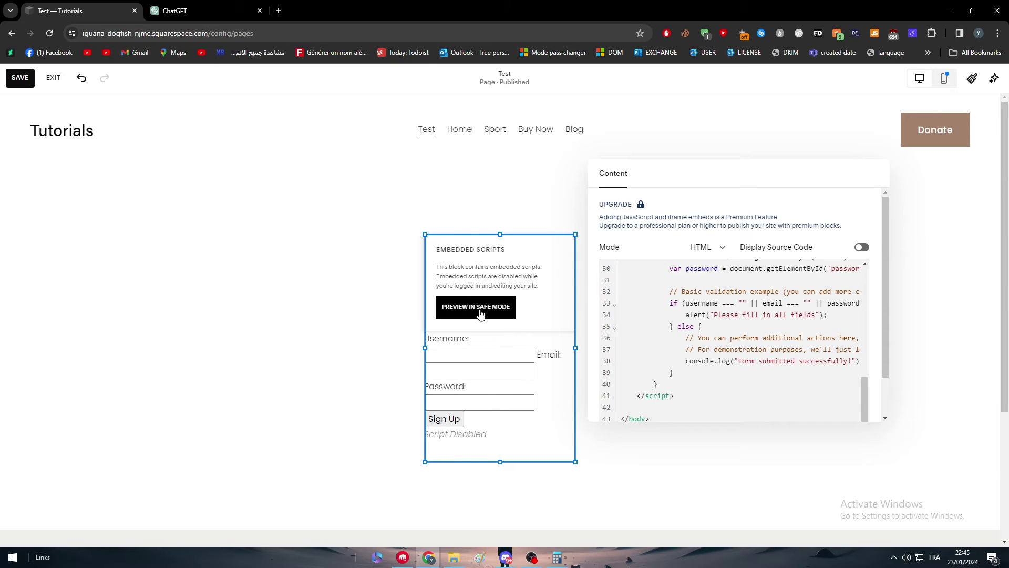
drag(445, 269, 481, 284)
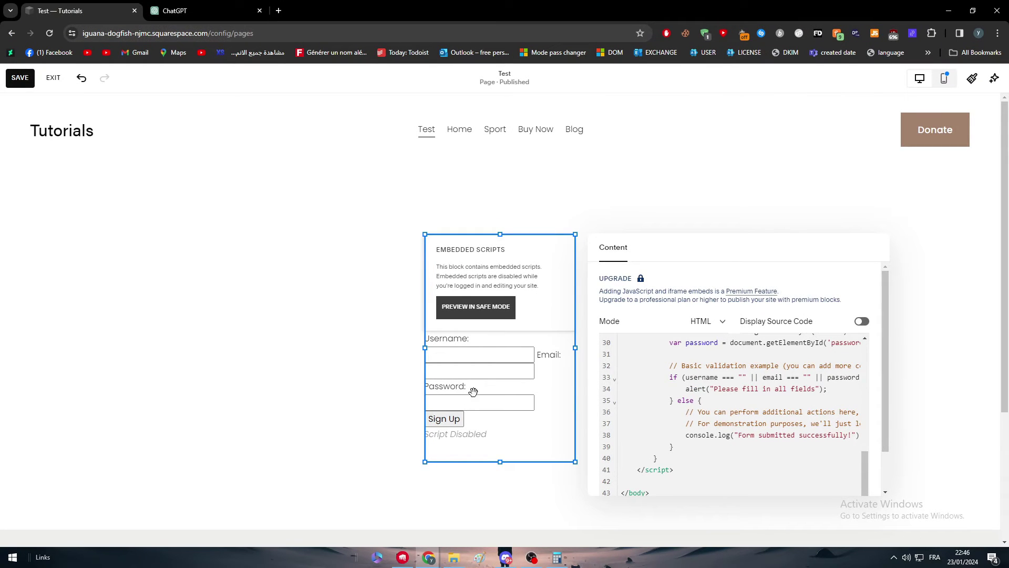
Save the page, view the JavaScript form block in safe preview, then exit it
click(20, 78)
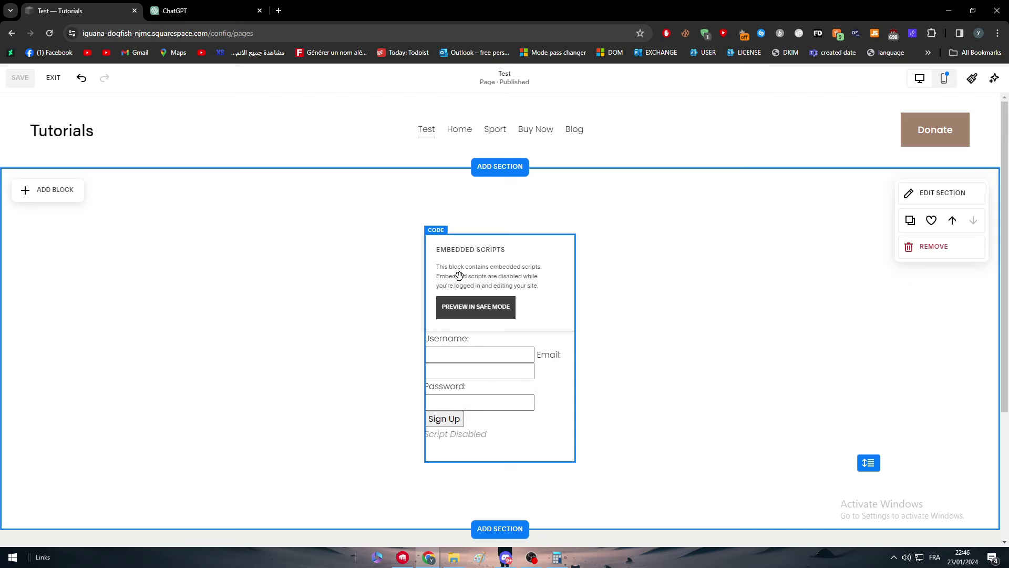
click(478, 315)
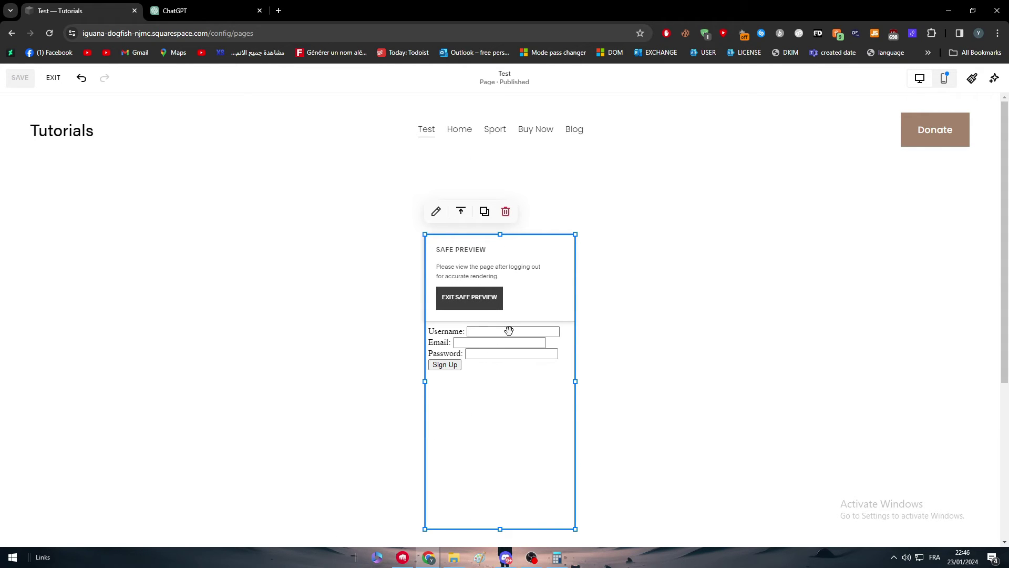
double_click(498, 336)
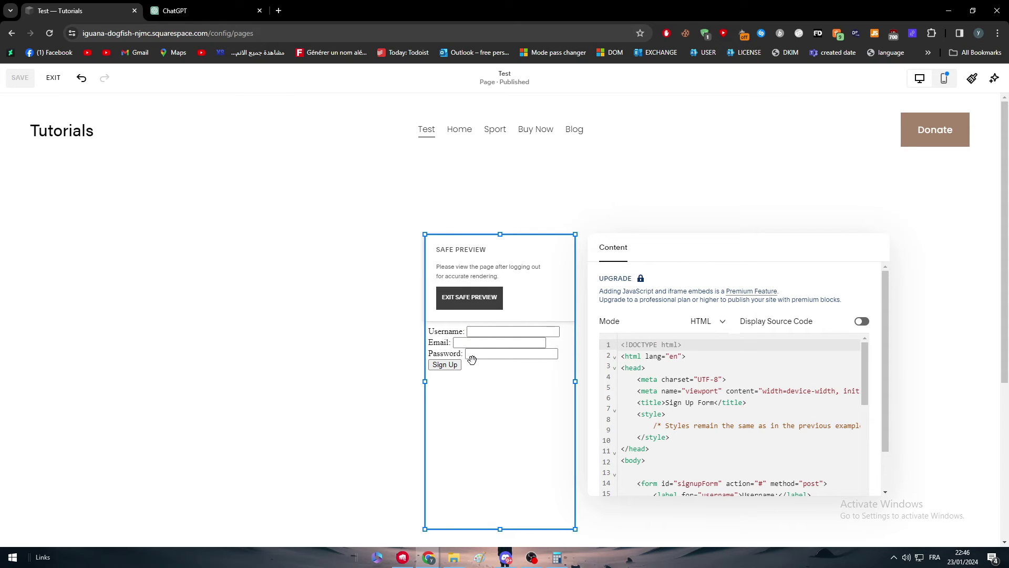
scroll(690, 372, down, 5)
scroll(690, 372, up, 5)
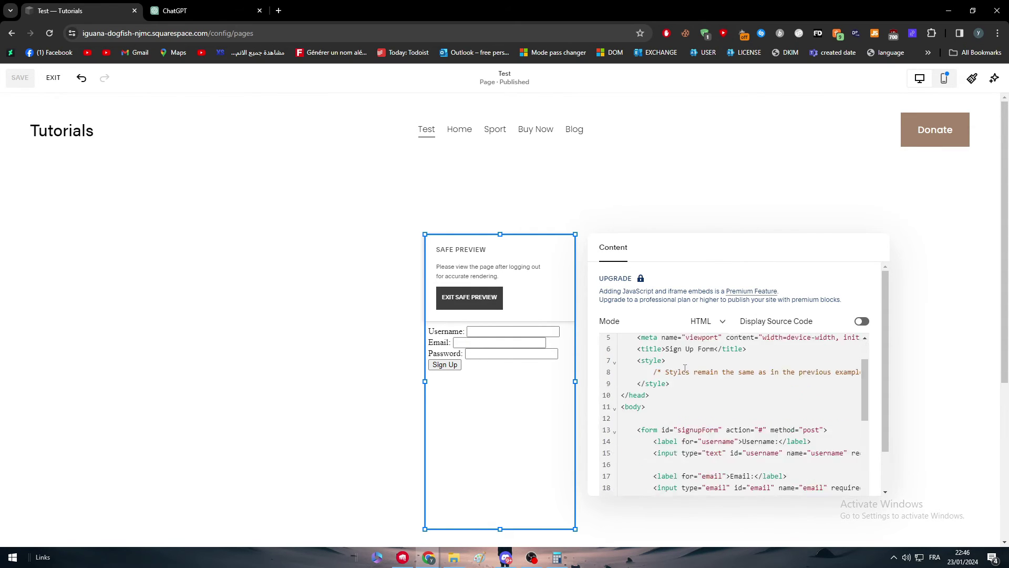
scroll(690, 370, down, 1)
scroll(690, 371, up, 3)
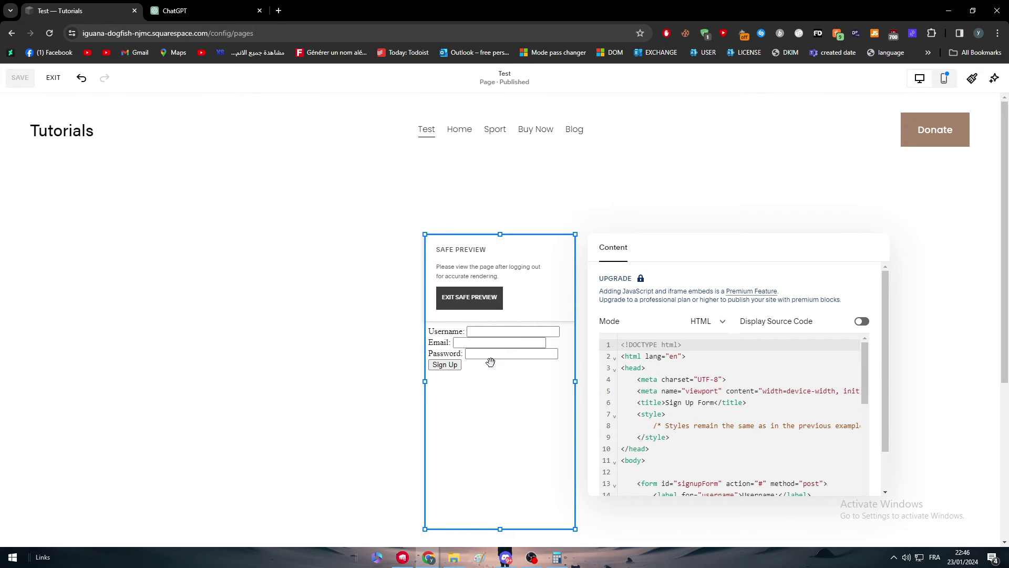
click(469, 304)
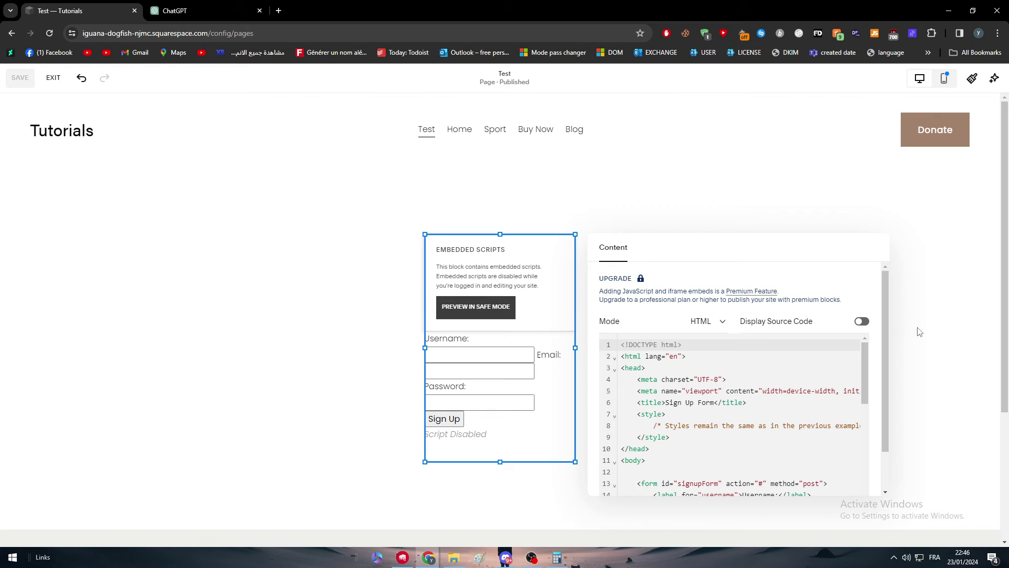
scroll(772, 370, down, 6)
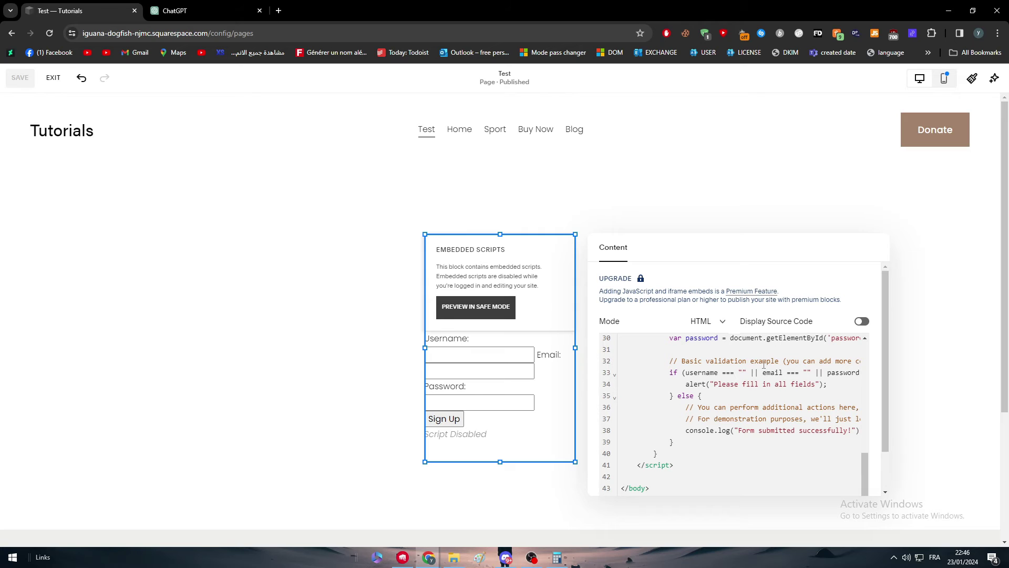
Return to the ChatGPT chat and scroll up to the original HTML sign-up form request and code
key(ctrl+Tab)
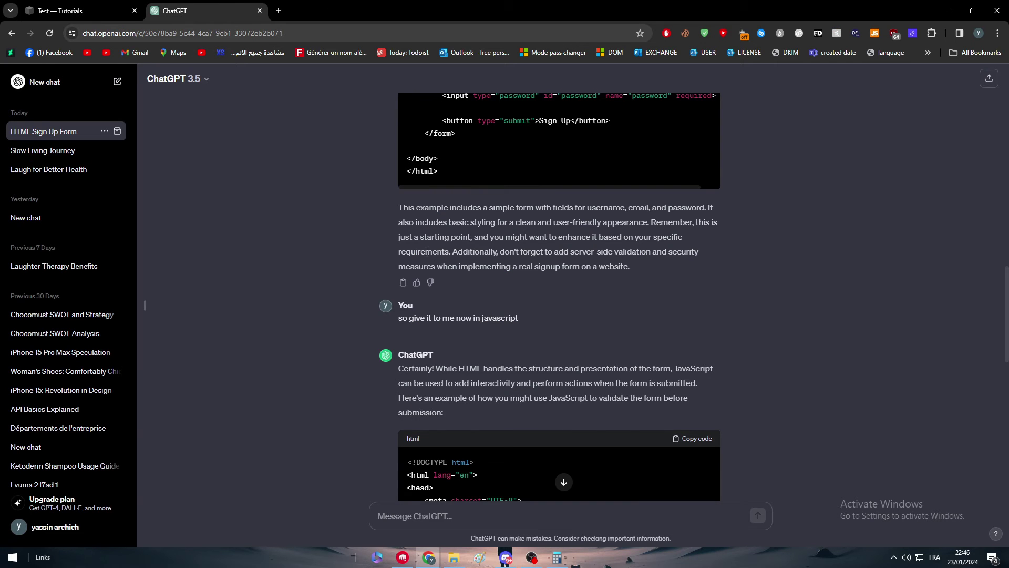
scroll(488, 302, up, 3)
scroll(488, 295, up, 9)
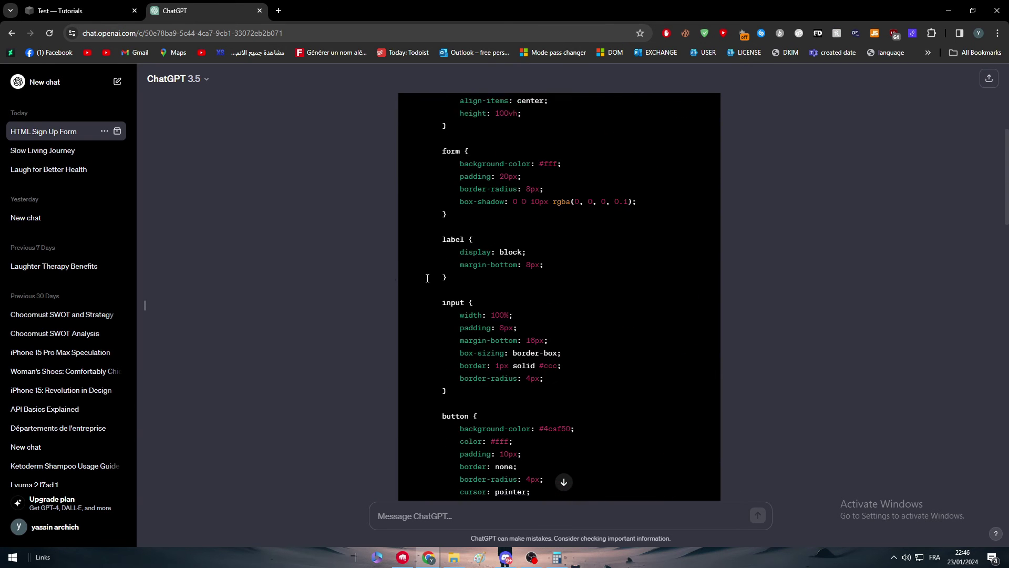
scroll(294, 338, up, 5)
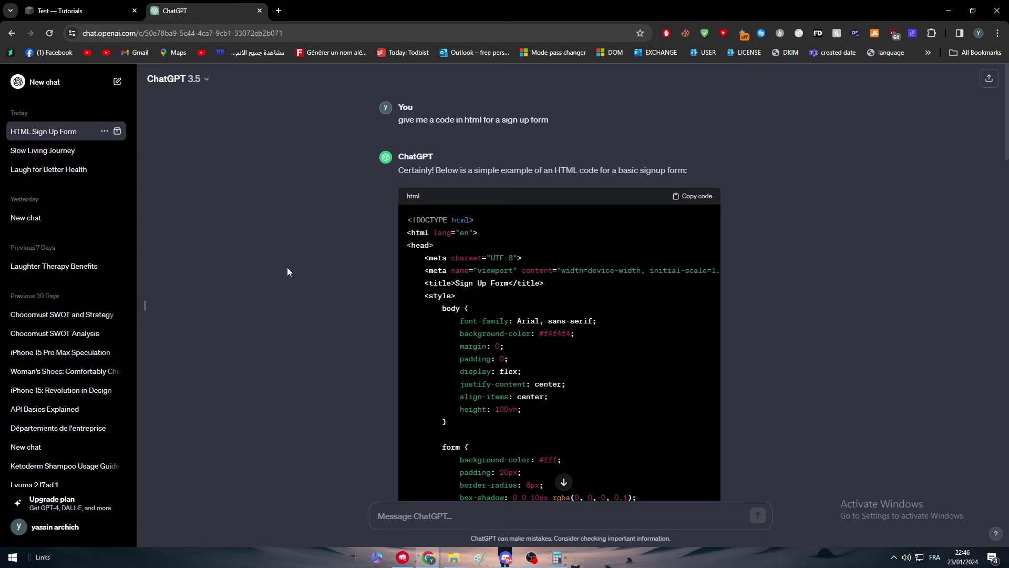
Preview the Test page and fill the form's Username and Email from saved suggestions, plus a password
click(59, 11)
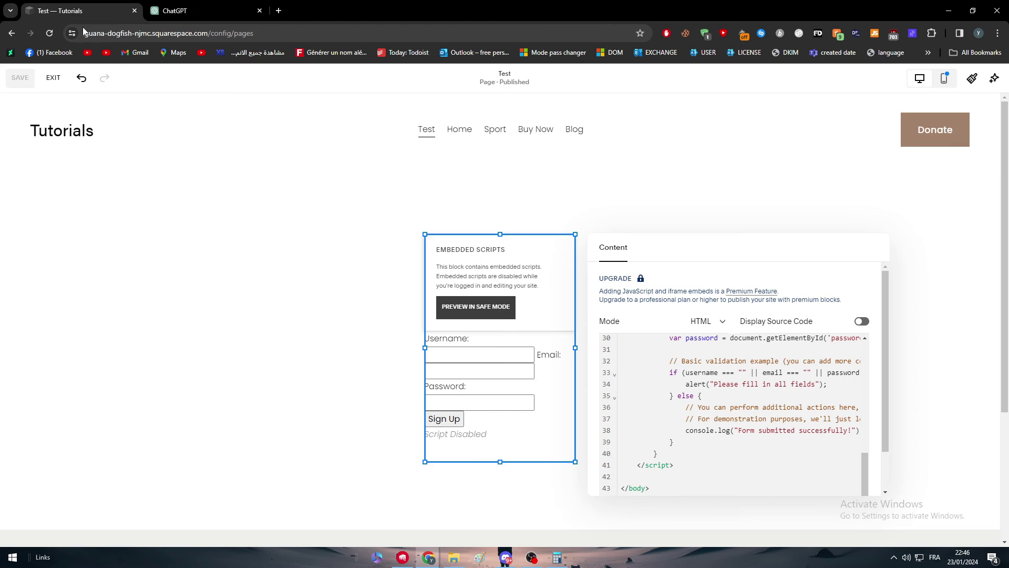
click(54, 79)
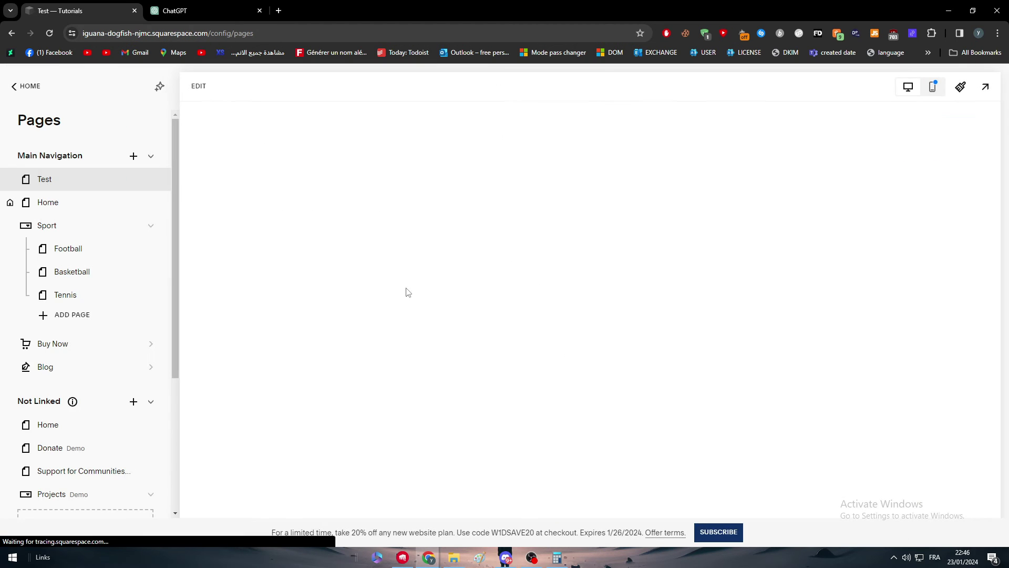
click(558, 248)
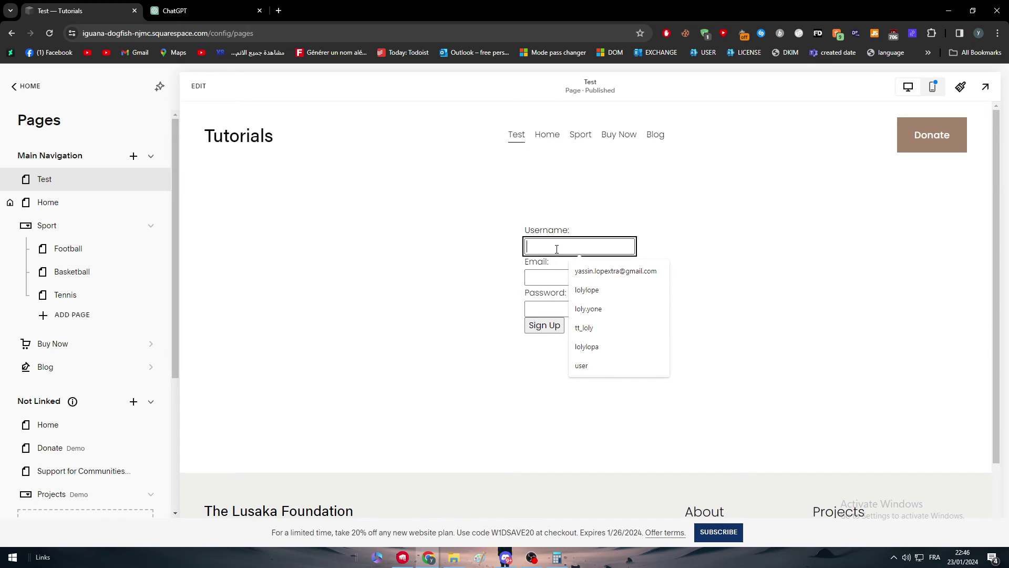
click(588, 271)
click(563, 276)
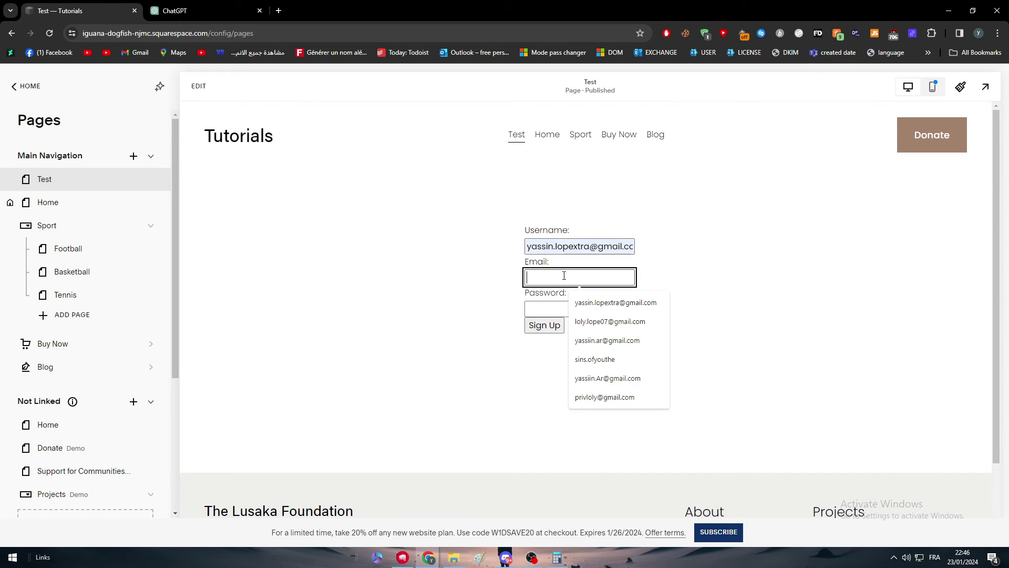
click(587, 300)
click(569, 307)
text(••••••••••••)
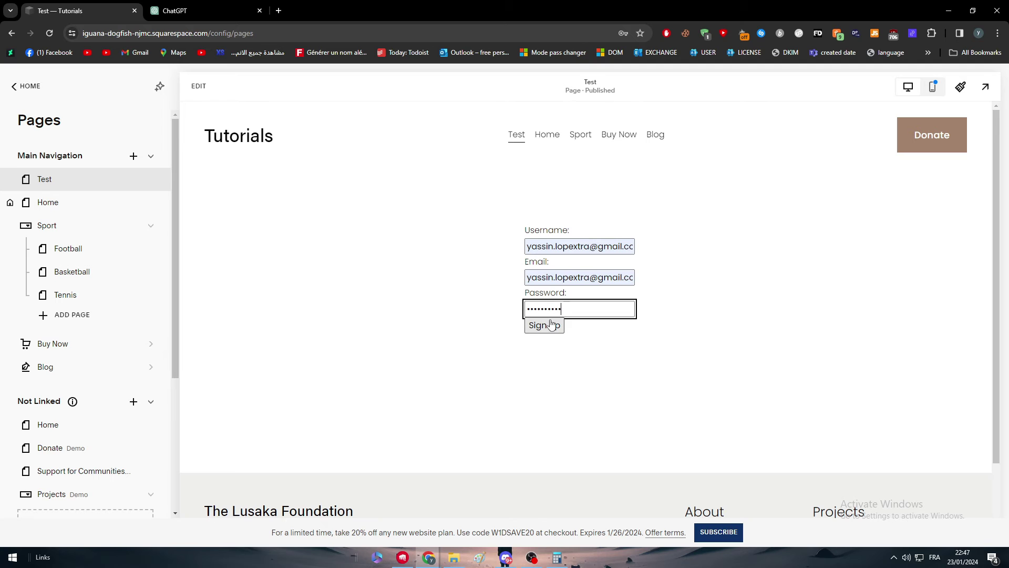
Submit the sign-up form and dismiss the browser's save-password prompt
double_click(567, 246)
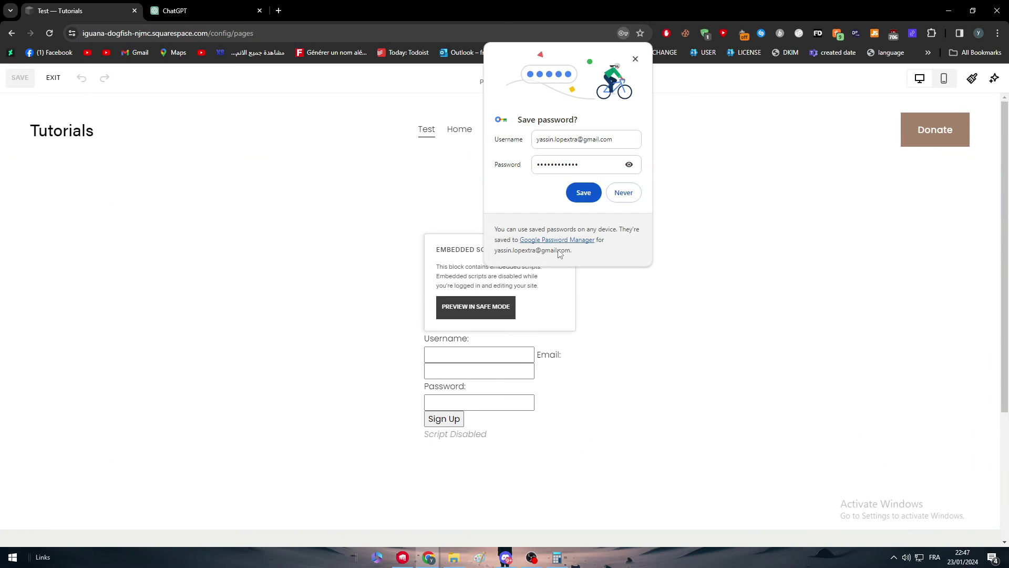
click(12, 33)
click(635, 59)
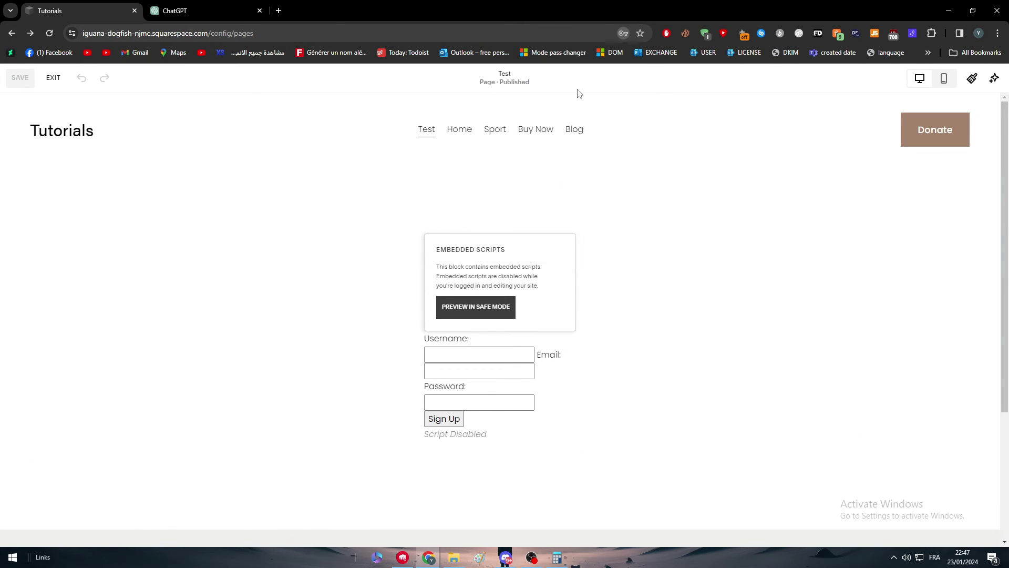
Preview the page again and type 'ezaeaze' as Username and 'aze' in the Email field
click(53, 77)
click(586, 246)
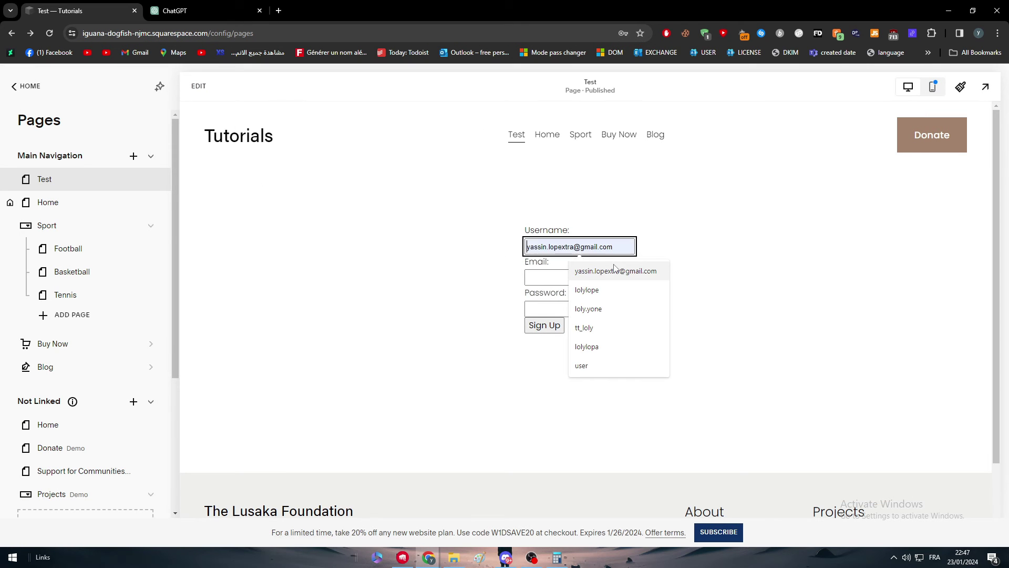
text(ezaeaze)
click(586, 277)
text(aze)
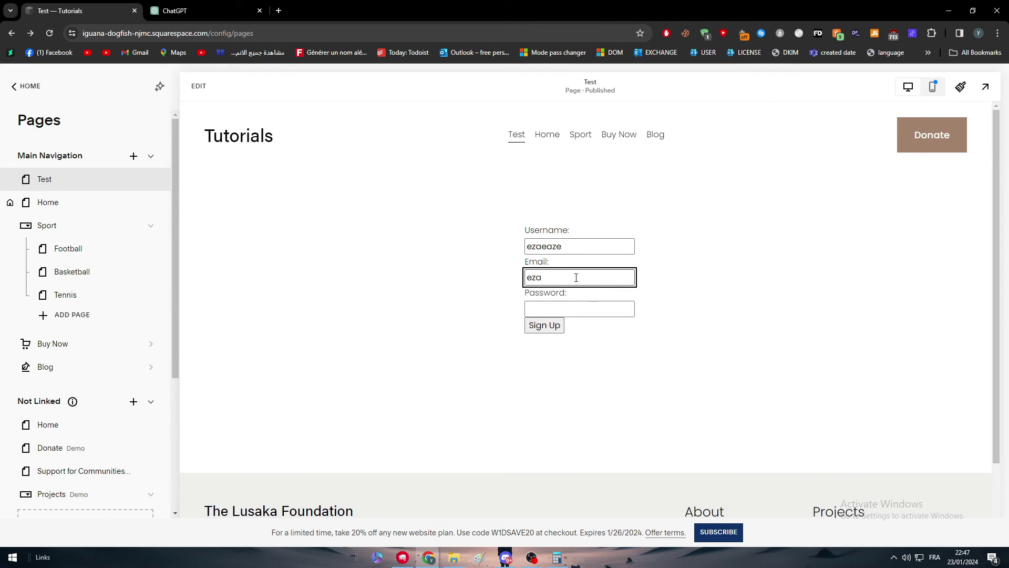
double_click(575, 277)
Refill the form with username 'ezaea', a suggested email and a password, then submit it
click(151, 84)
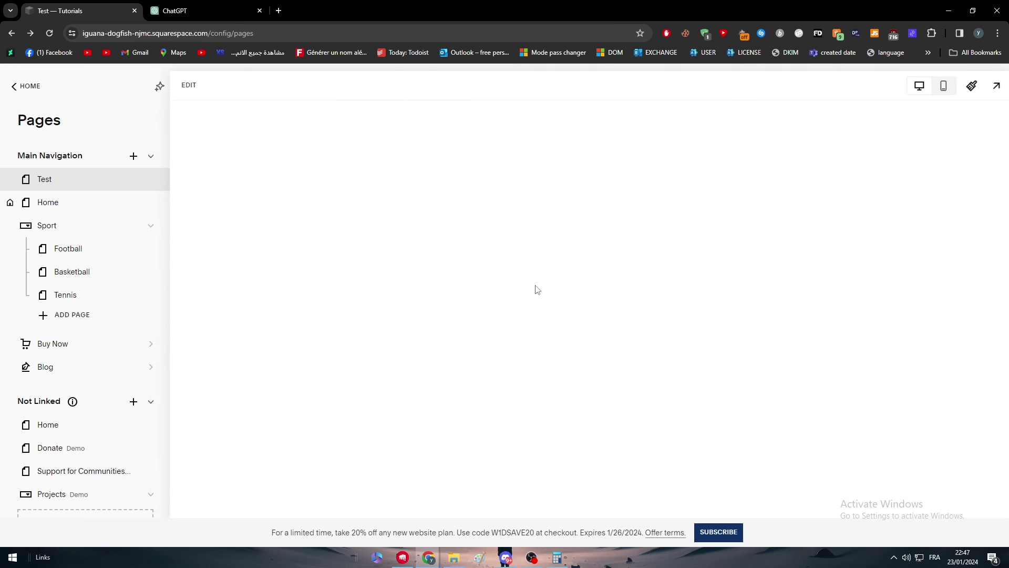
click(567, 277)
click(589, 299)
click(554, 246)
text(ezaea)
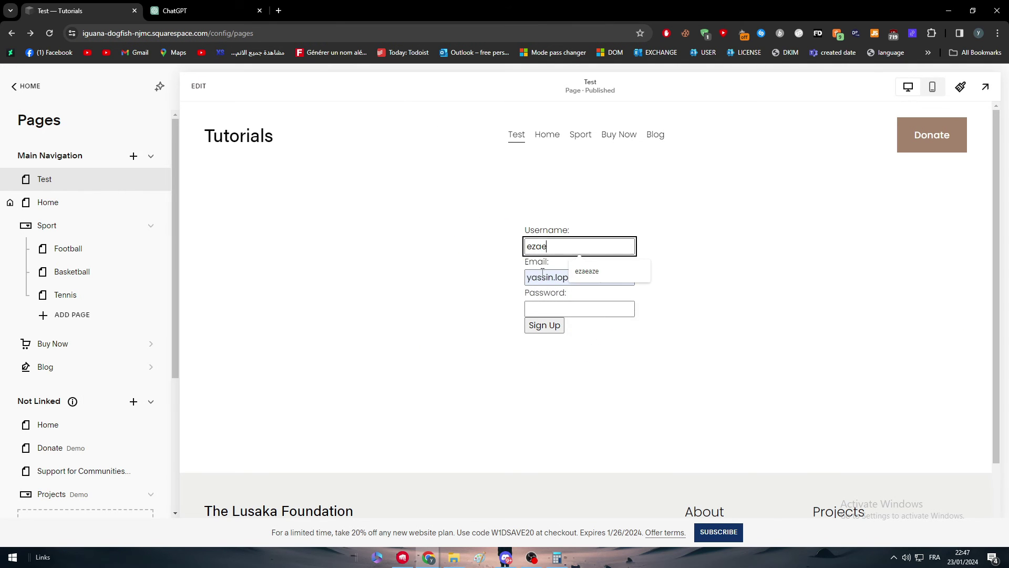
click(542, 308)
text(azerty)
click(542, 326)
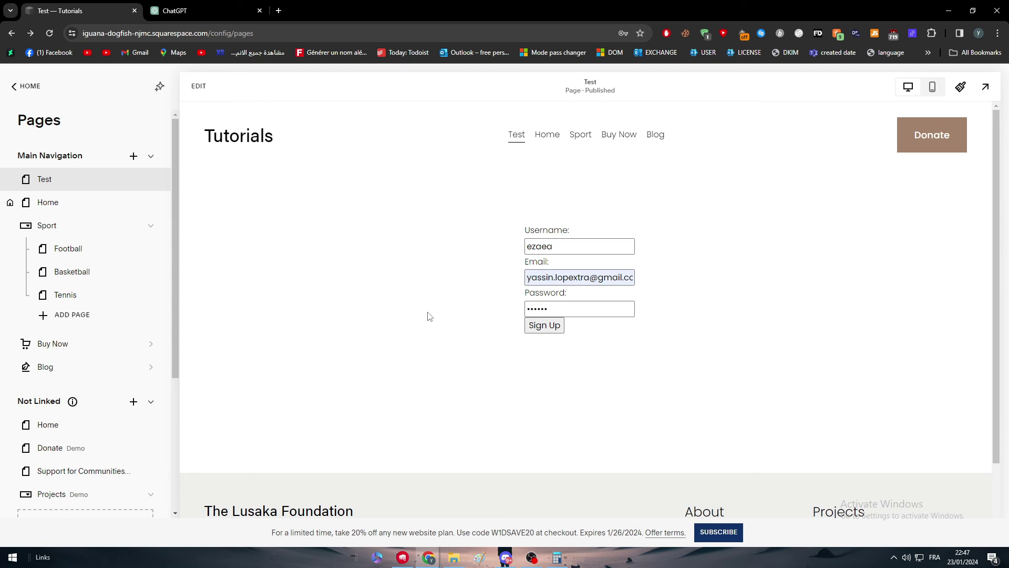
Reload the Test page preview to clear the sign-up form fields
click(48, 35)
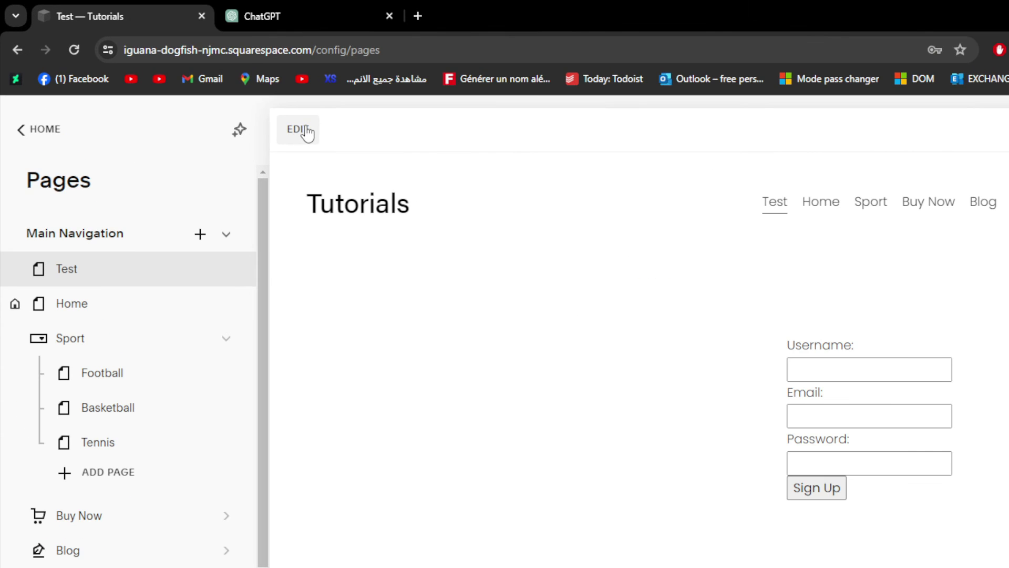
Edit the Test page and add a second Code block to the section
click(200, 86)
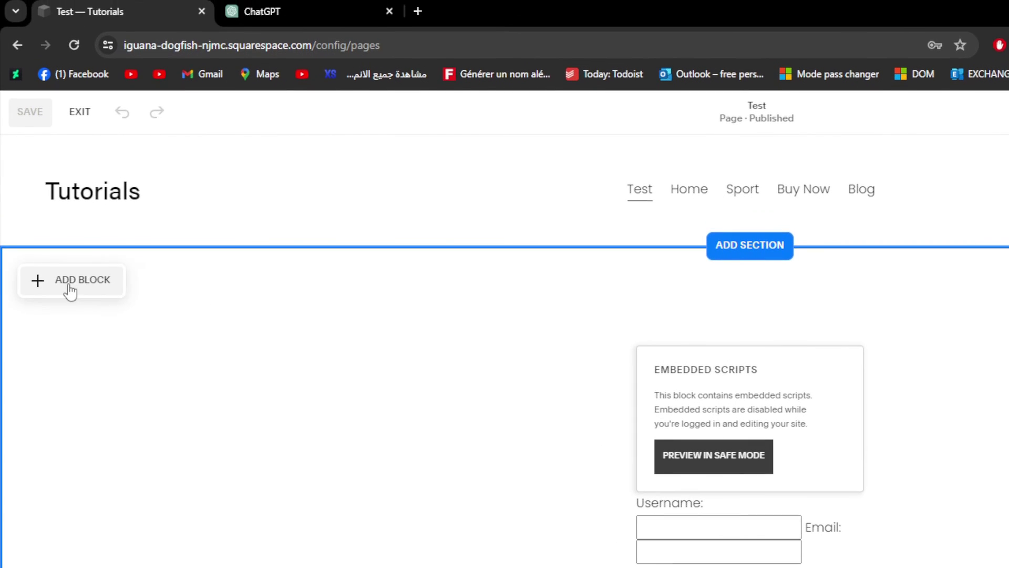
click(70, 291)
scroll(226, 508, down, 2)
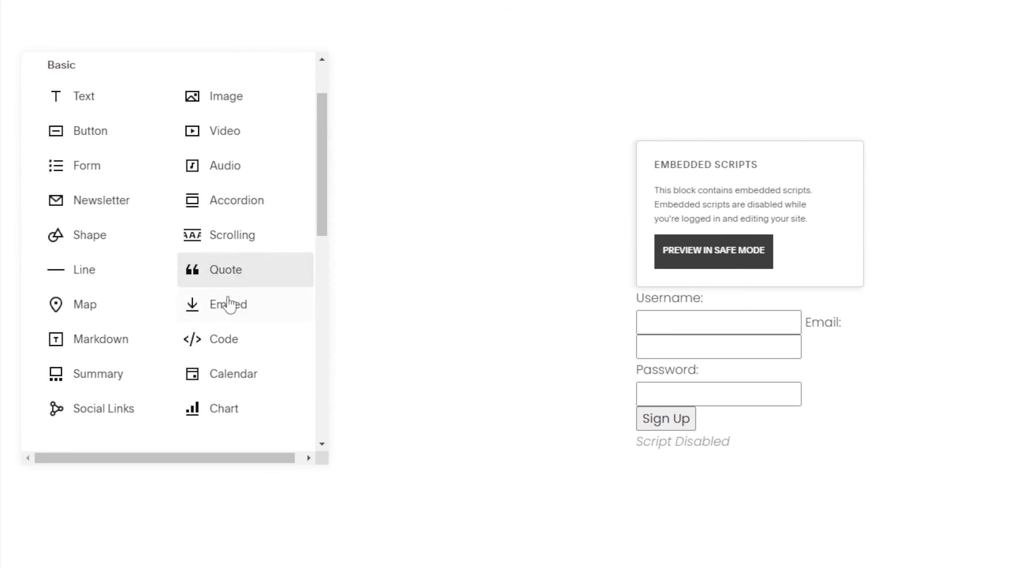
scroll(214, 333, up, 2)
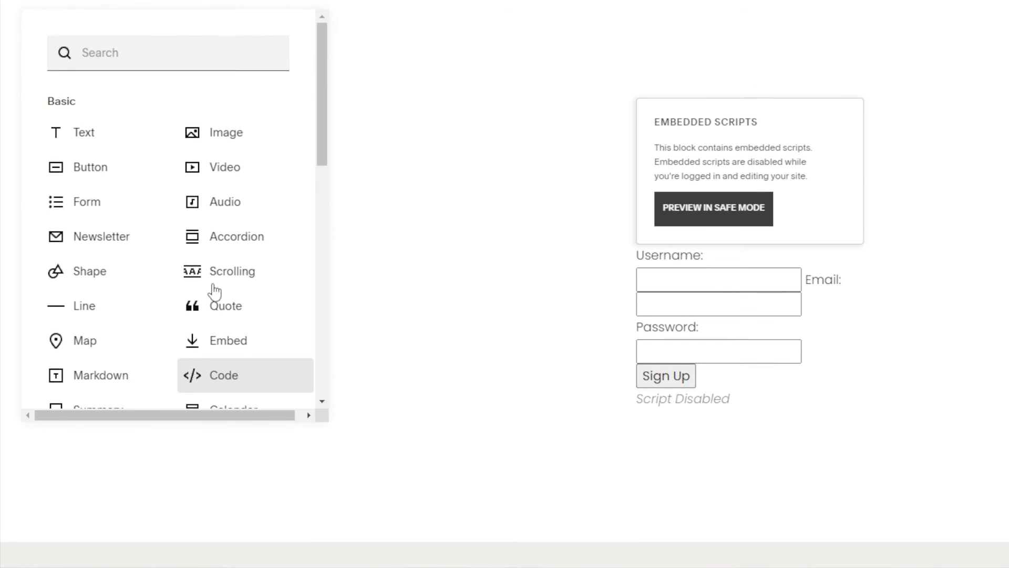
scroll(215, 290, down, 2)
click(200, 265)
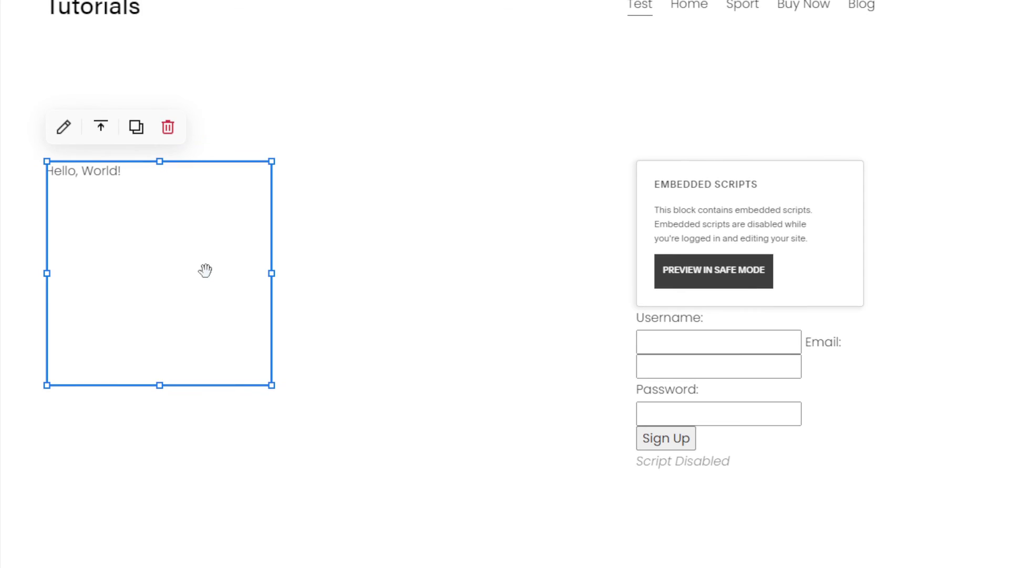
Switch the new Code block's mode through Markdown, Plain Text and CSS
click(64, 127)
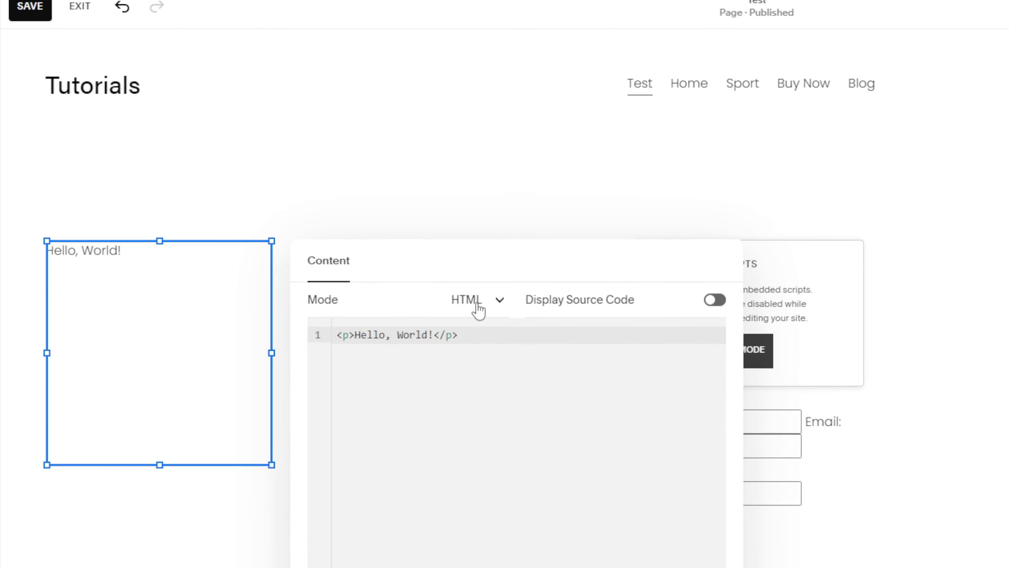
click(478, 310)
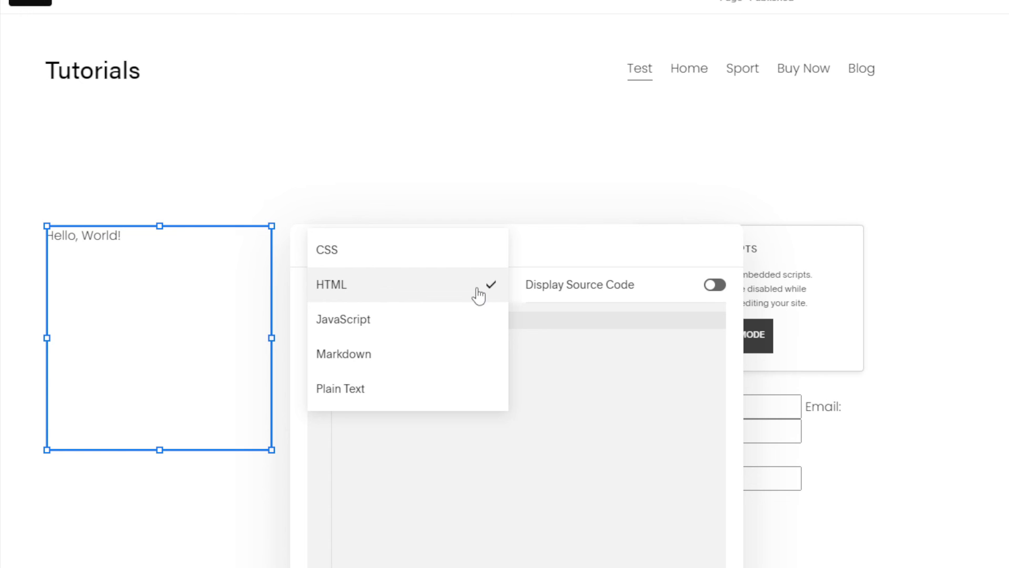
click(442, 354)
click(469, 294)
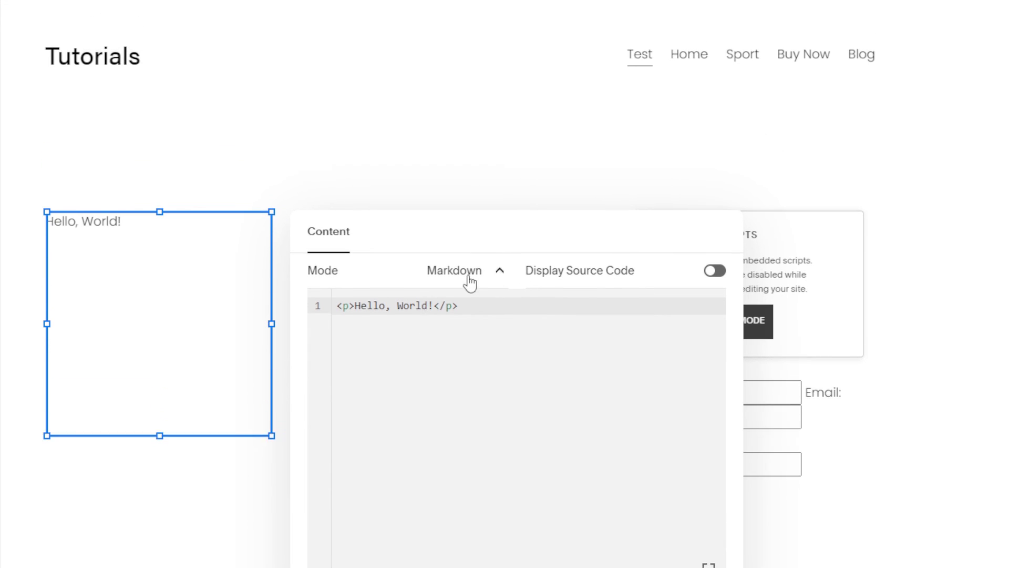
click(415, 266)
click(473, 235)
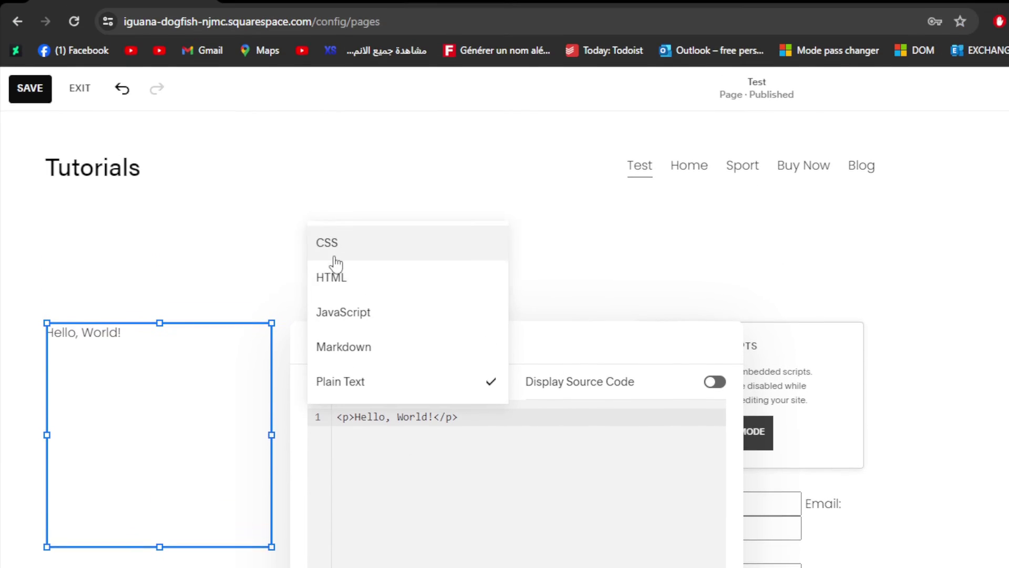
click(452, 90)
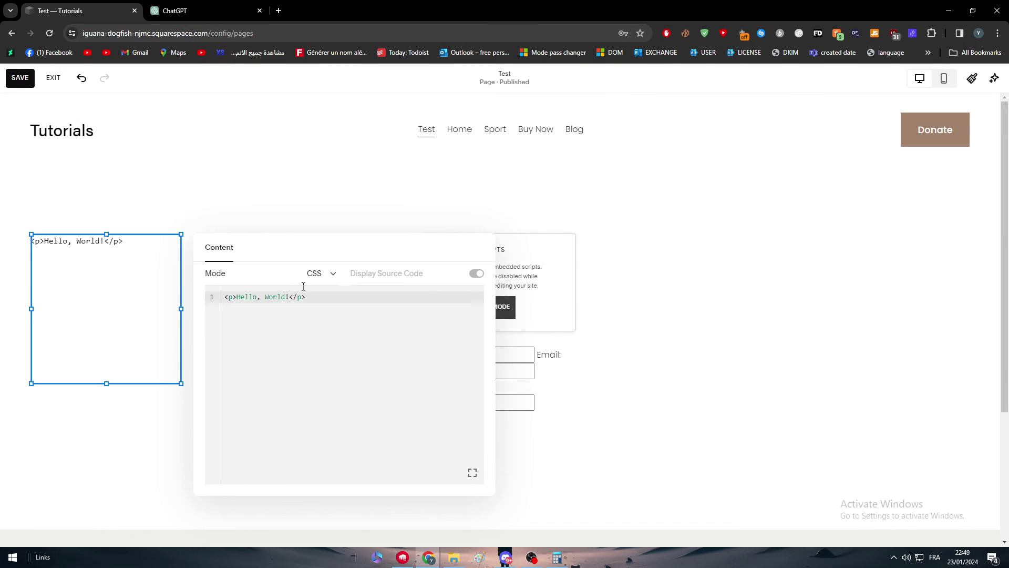
click(319, 282)
click(297, 297)
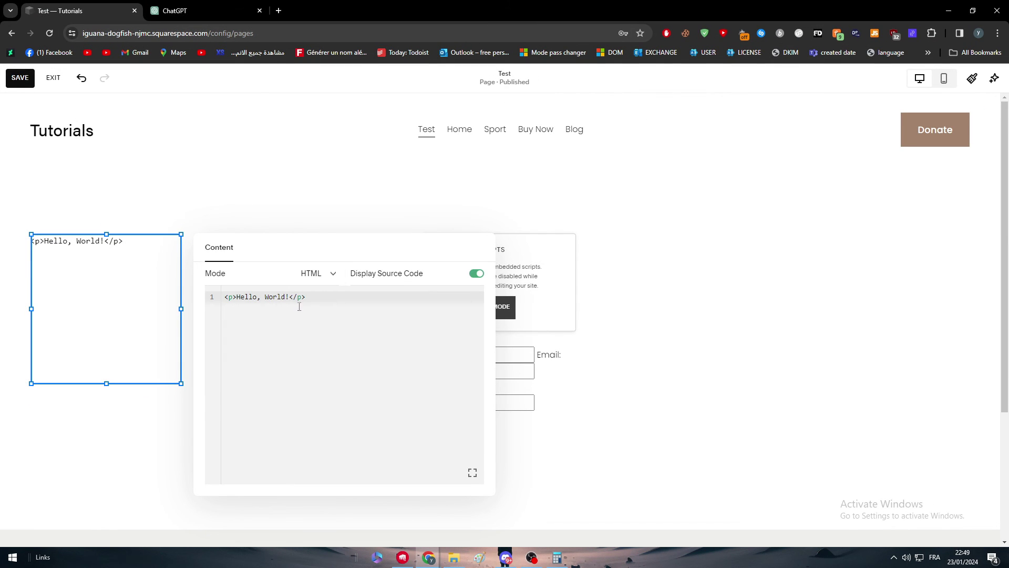